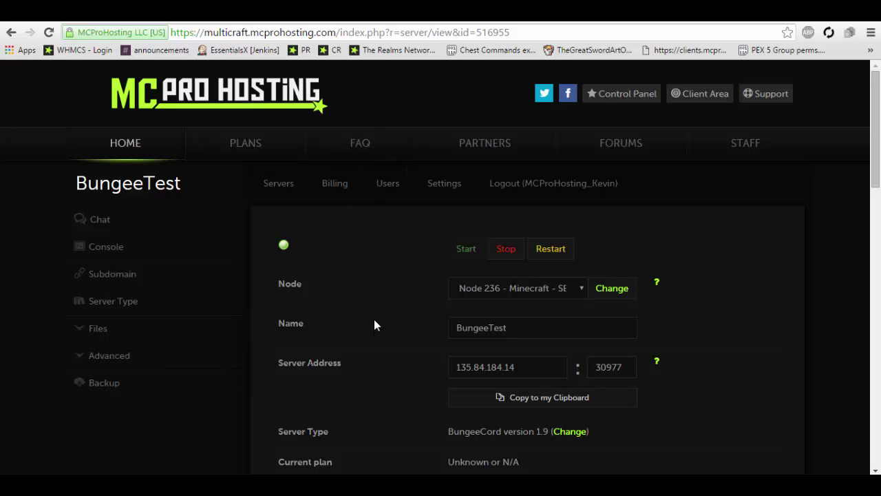
scroll(374, 337, down, 1)
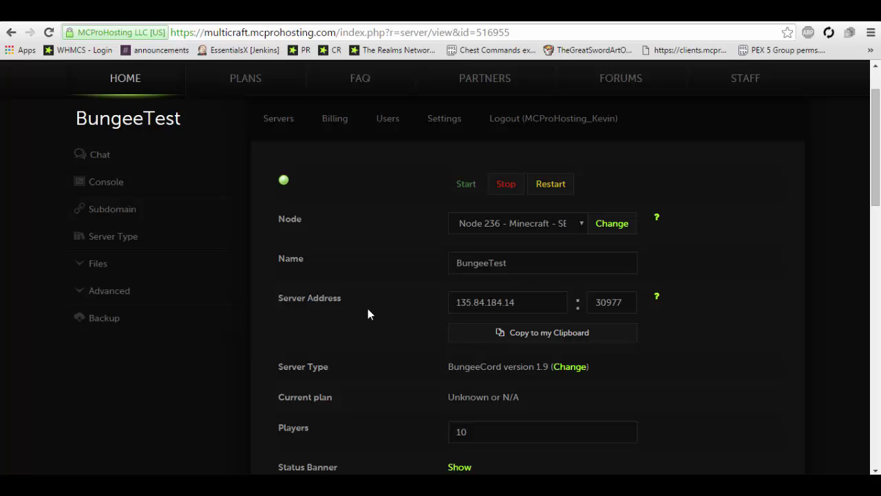
scroll(443, 184, down, 12)
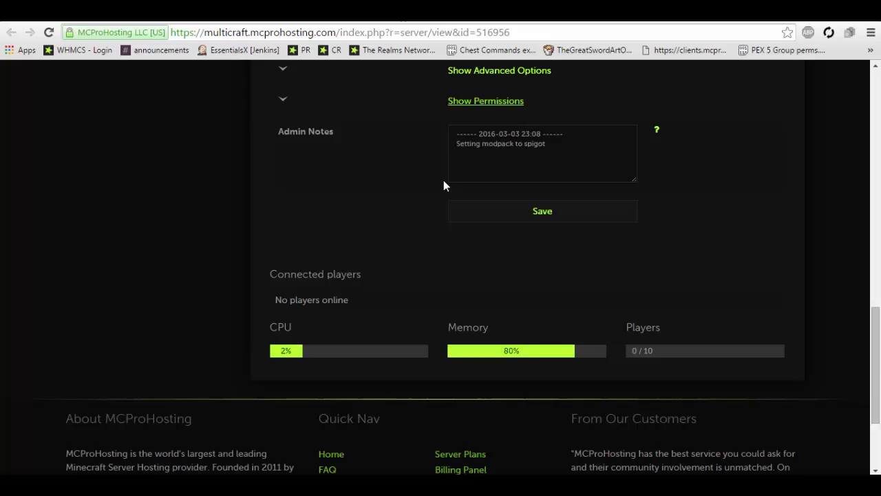
scroll(442, 183, up, 6)
scroll(419, 272, up, 6)
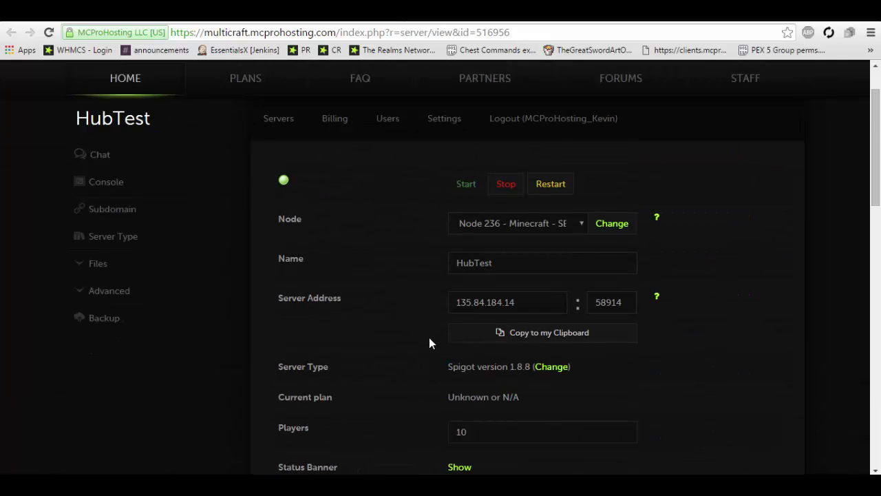
scroll(448, 296, down, 10)
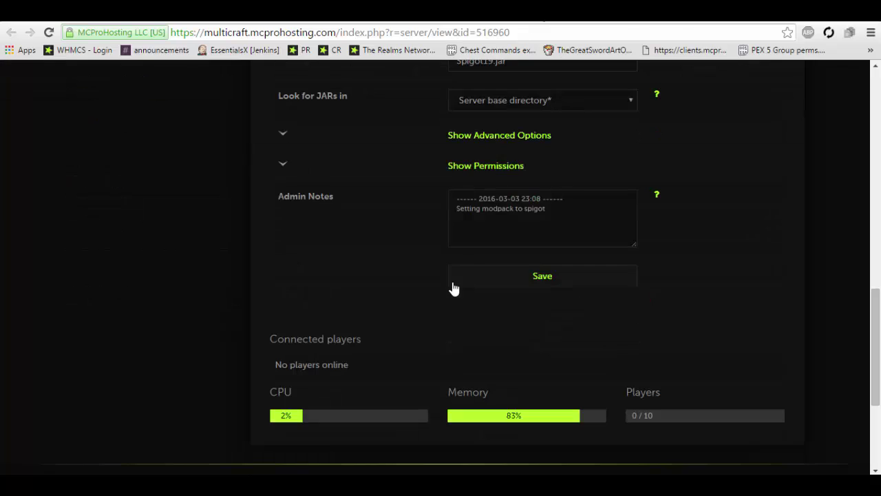
scroll(389, 311, up, 2)
scroll(392, 318, up, 6)
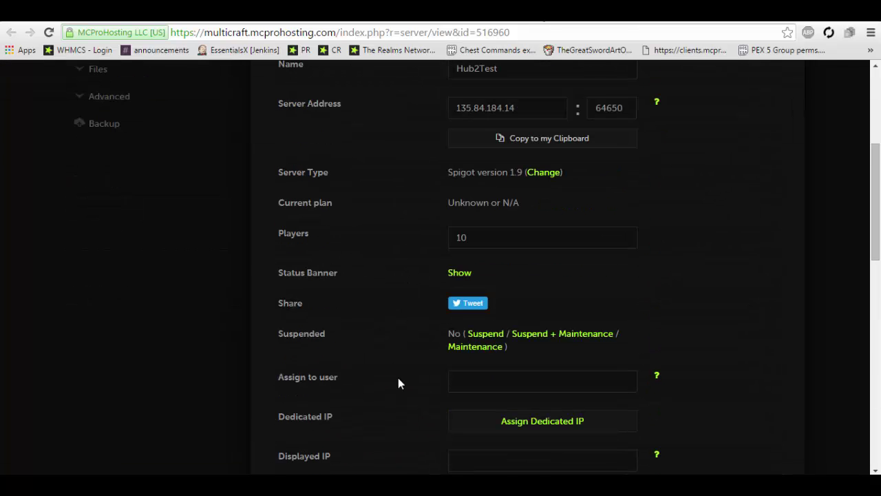
scroll(397, 381, up, 3)
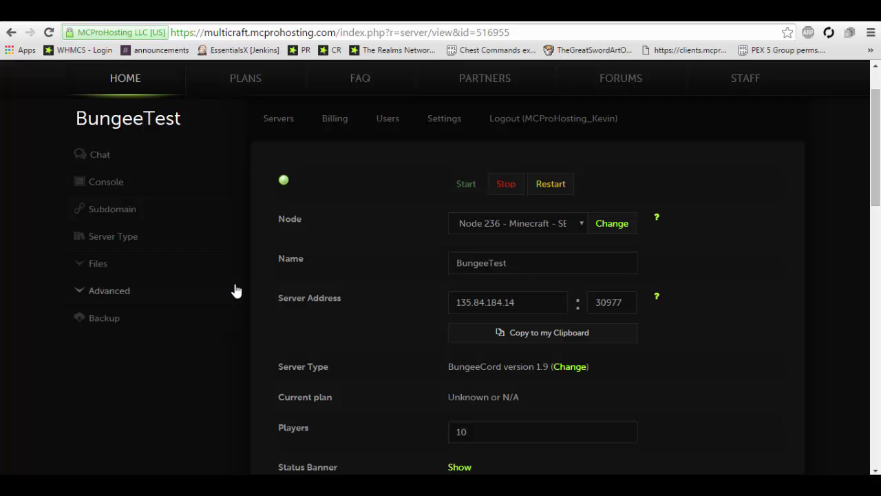
scroll(425, 346, down, 1)
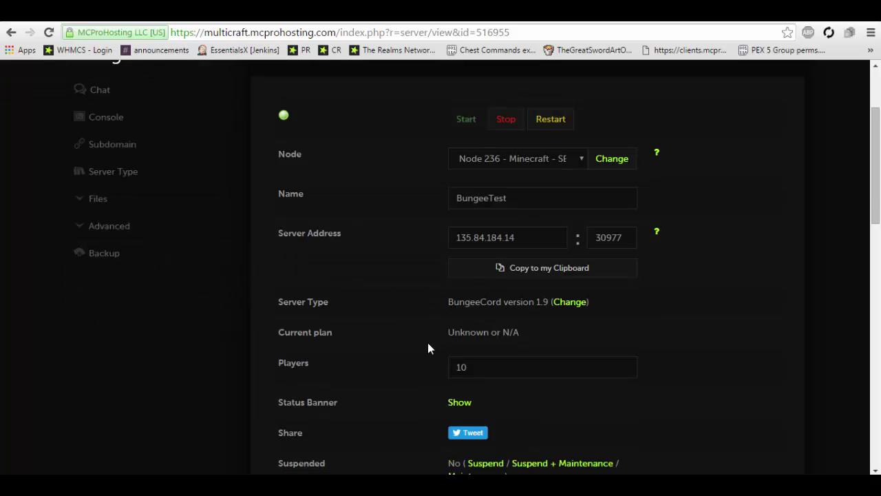
- Open BungeeTest's config.yml in the FTP File Access editor
click(98, 198)
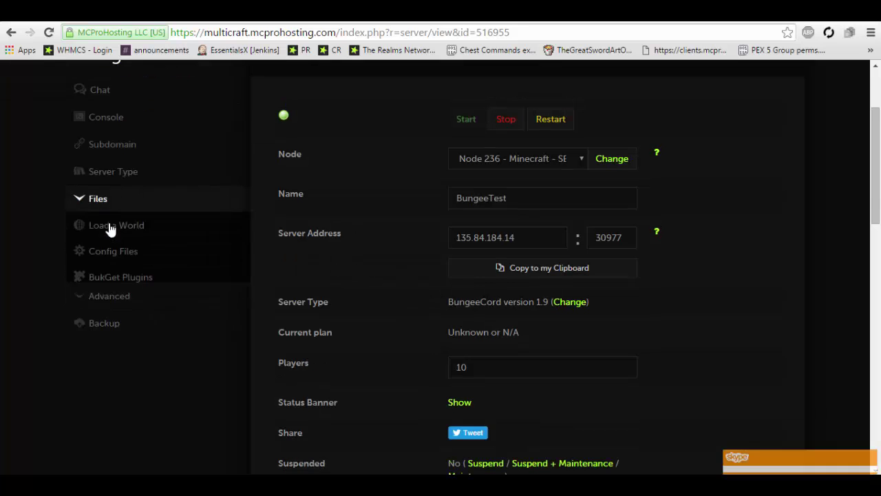
click(149, 302)
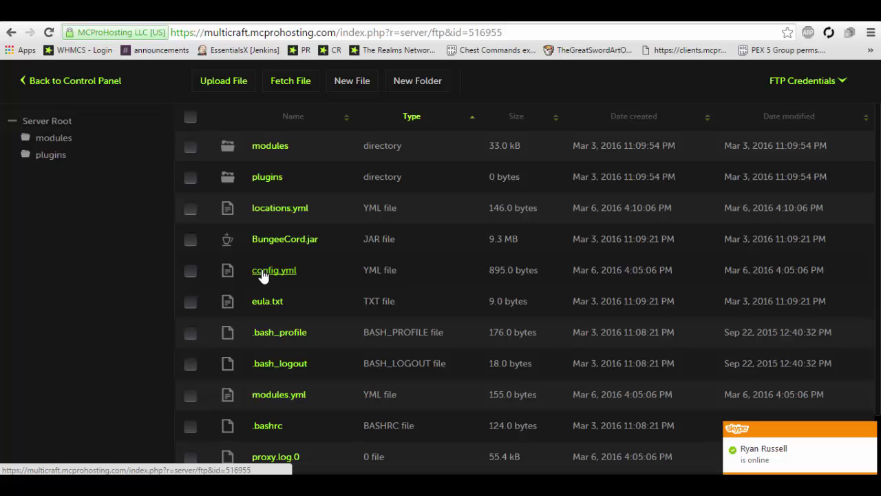
click(263, 275)
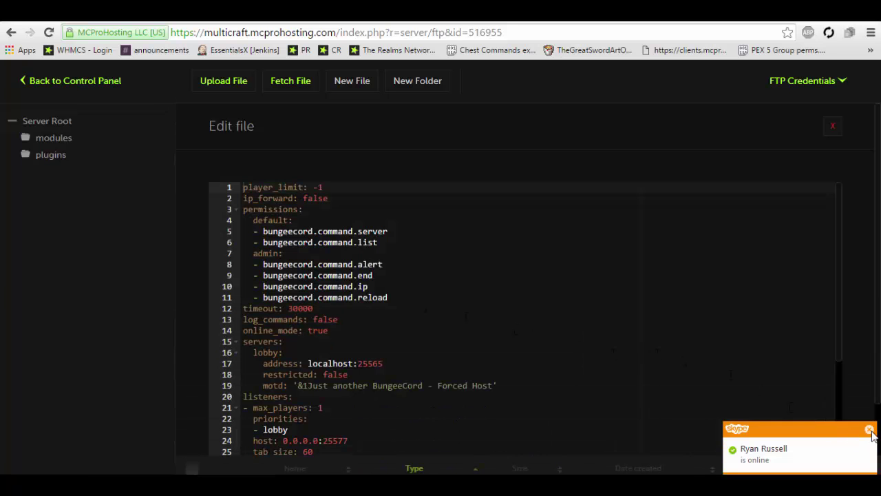
- Dismiss the chat popup and bring up the HubTest server's panel (Spigot 1.8.8, 10 slots)
click(869, 429)
scroll(524, 289, down, 5)
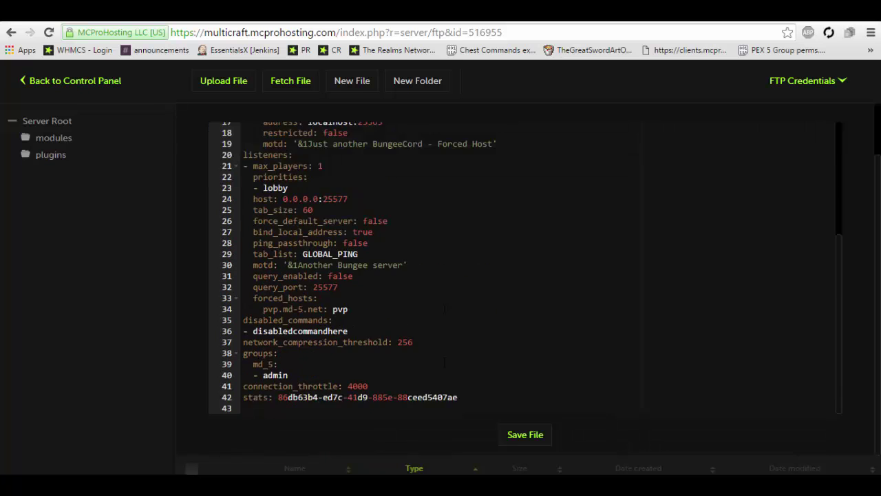
scroll(524, 268, up, 5)
scroll(466, 386, up, 2)
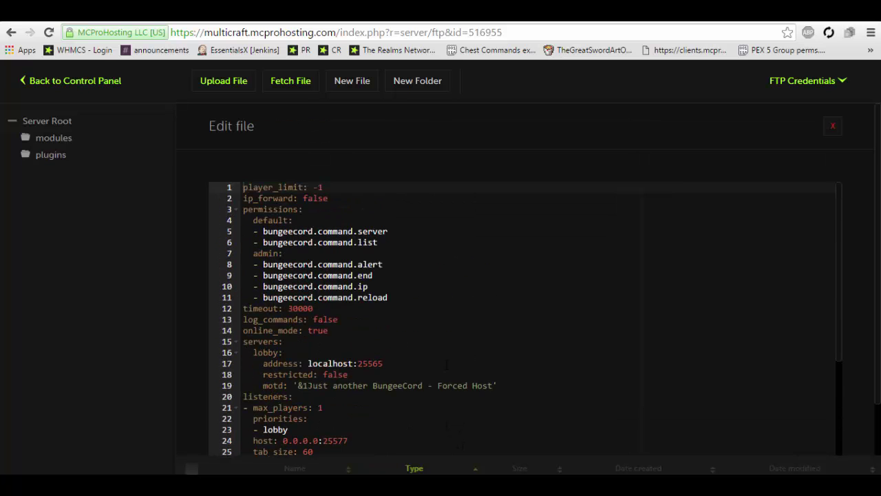
scroll(404, 307, down, 2)
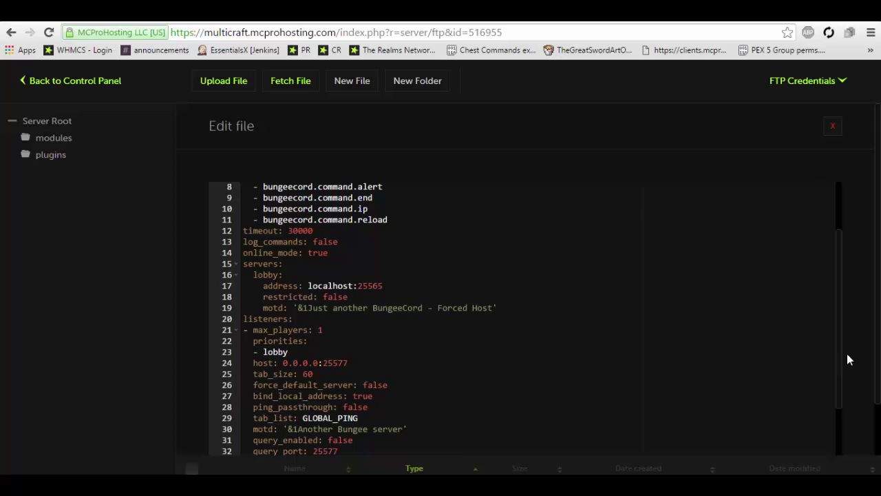
scroll(847, 358, down, 2)
scroll(523, 268, up, 2)
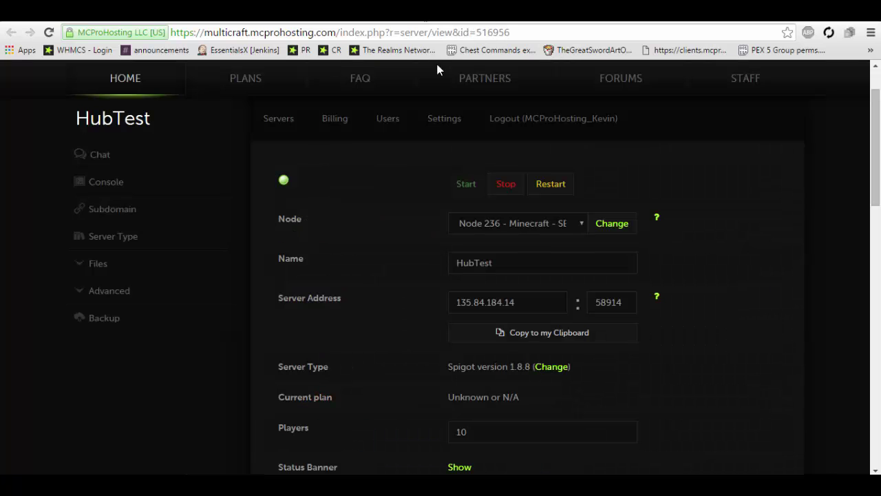
- Copy the HubTest server's address and port to the clipboard
scroll(434, 434, down, 9)
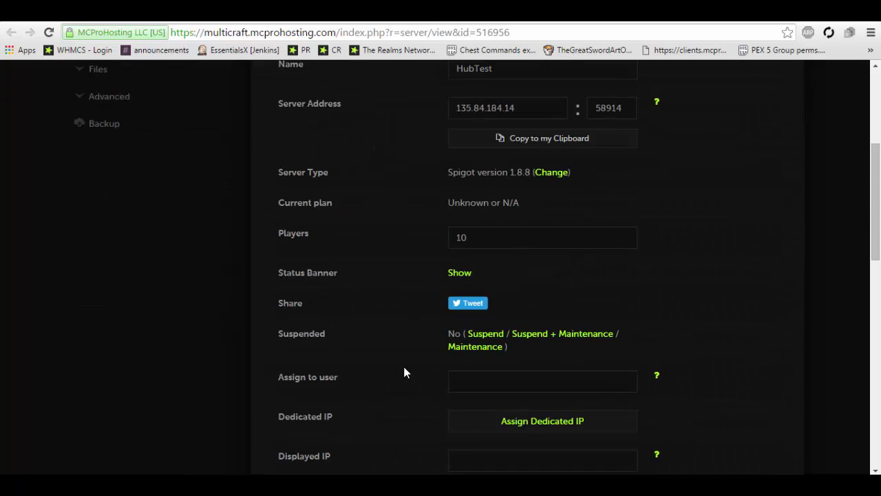
scroll(413, 390, up, 5)
scroll(386, 373, up, 6)
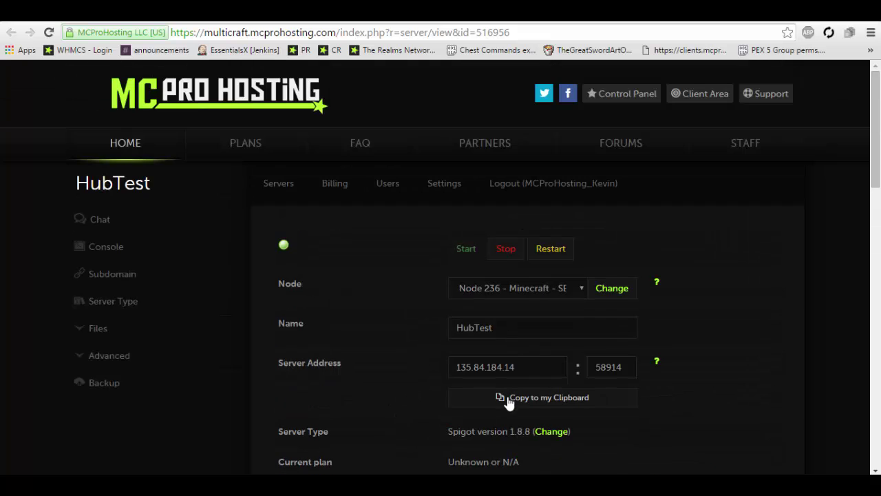
click(523, 404)
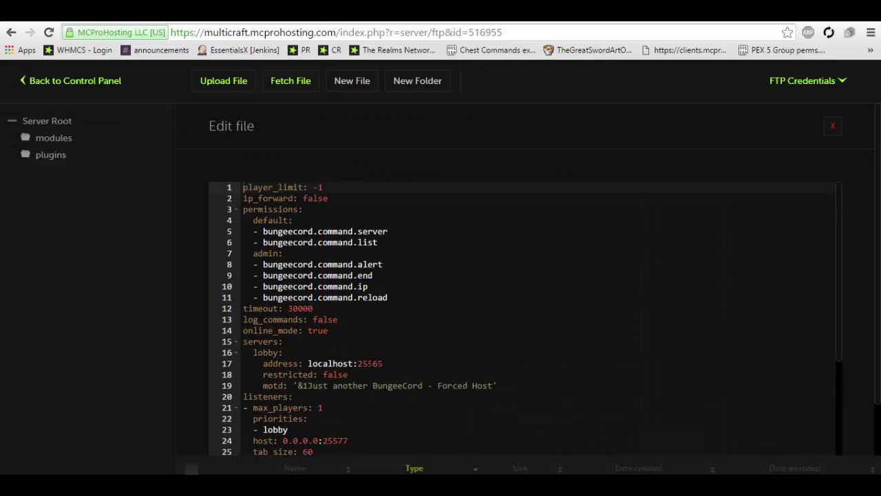
scroll(383, 327, down, 1)
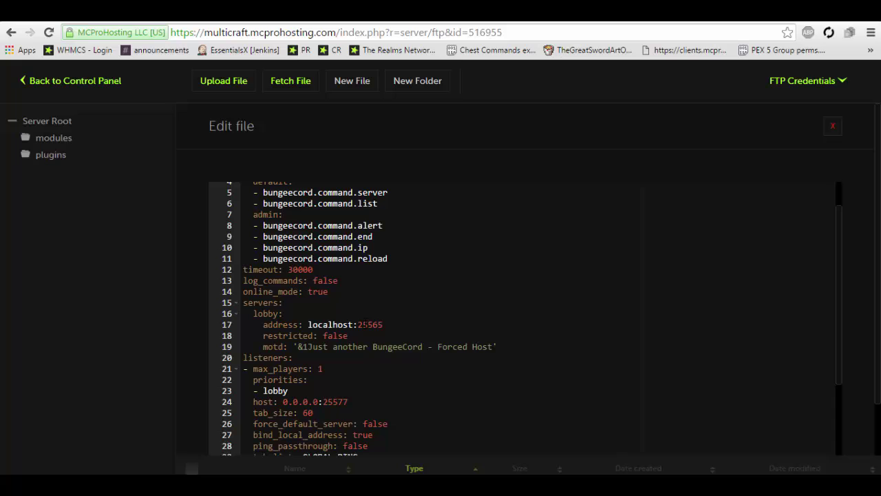
click(253, 314)
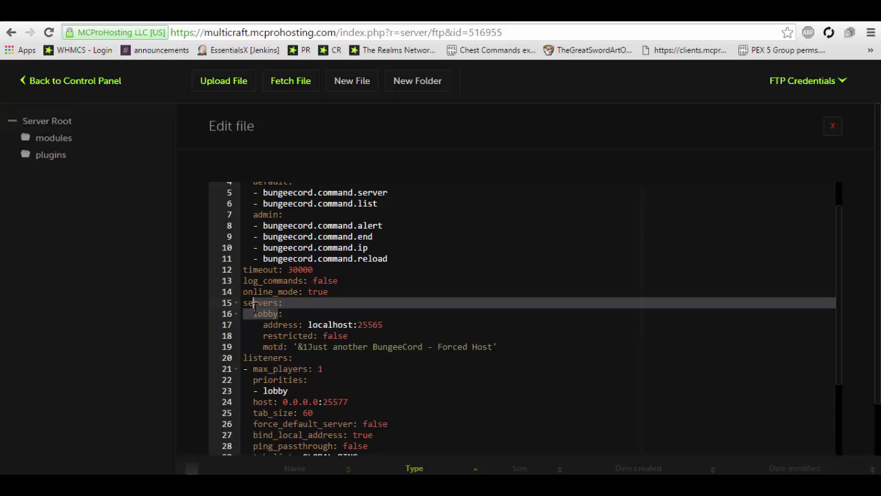
click(282, 313)
drag(282, 314, 254, 316)
click(280, 313)
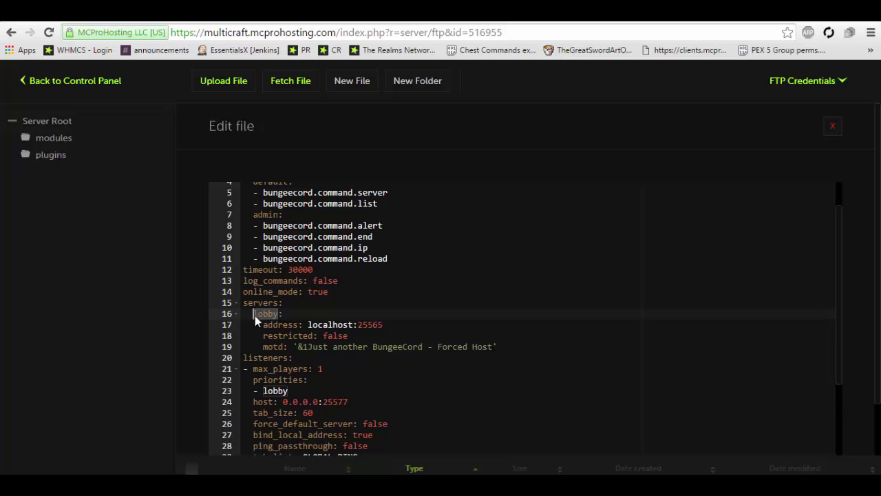
text(18server:)
drag(382, 324, 310, 325)
key(ctrl+v)
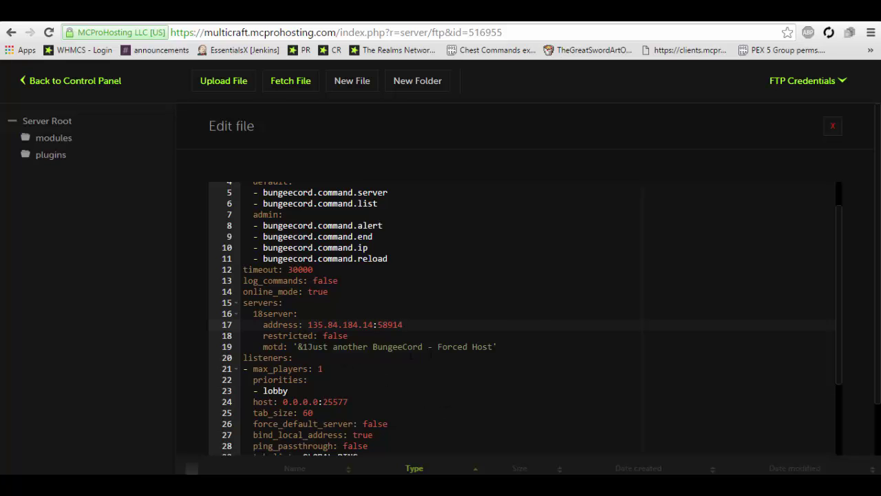
- Select the full 18server block on lines 16–19 for duplication
drag(497, 347, 210, 318)
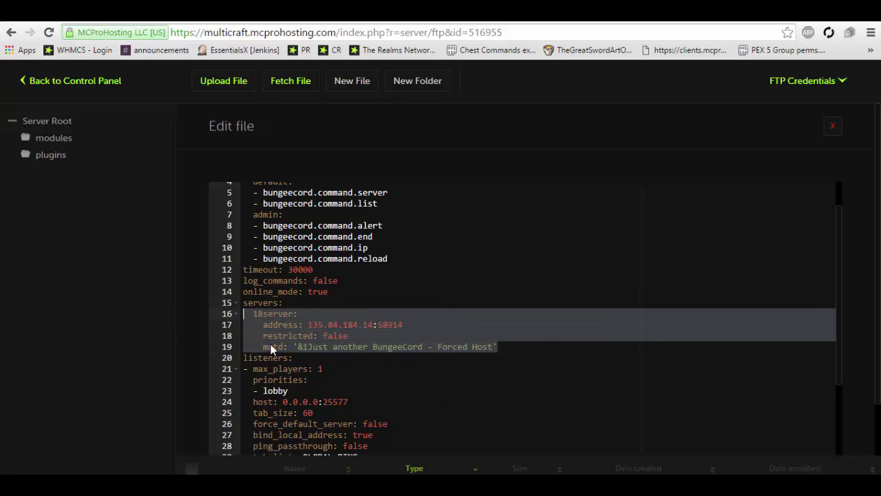
click(272, 349)
drag(497, 347, 155, 321)
click(515, 348)
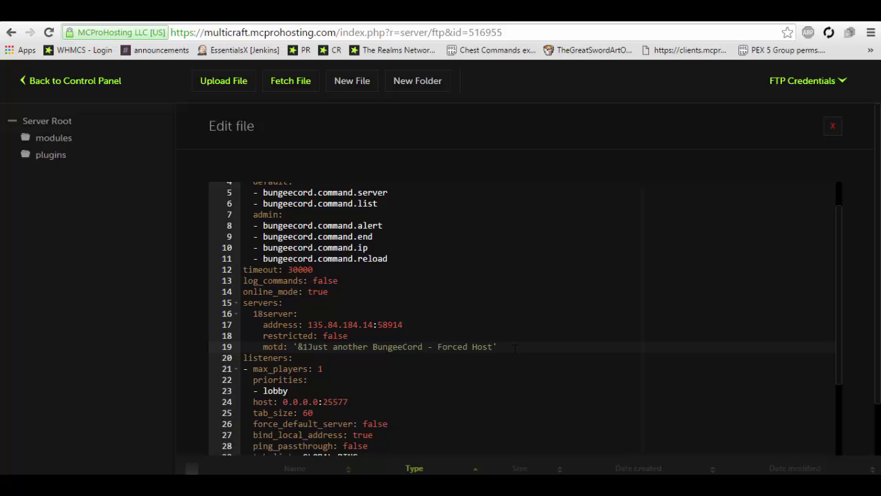
- Duplicate the 18server block as a second server with Hub2Test's address 135.84.184.14:64650
key(Return)
key(BackSpace)
key(BackSpace)
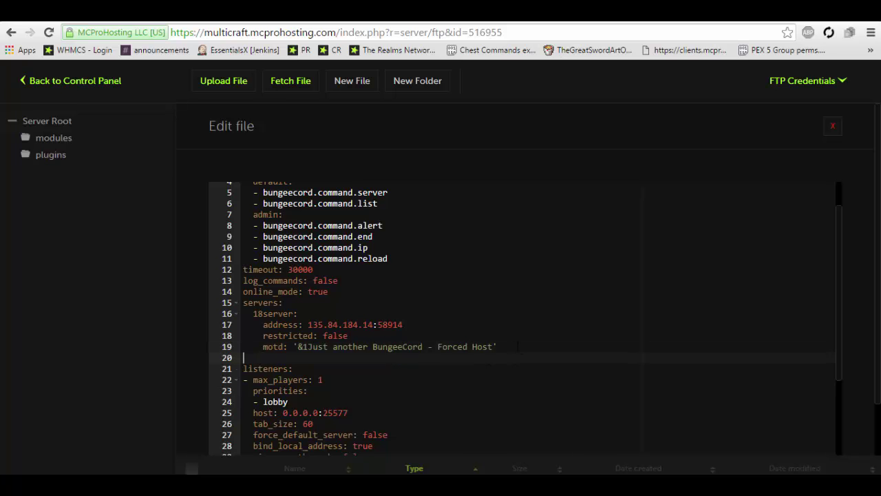
key(ctrl+v)
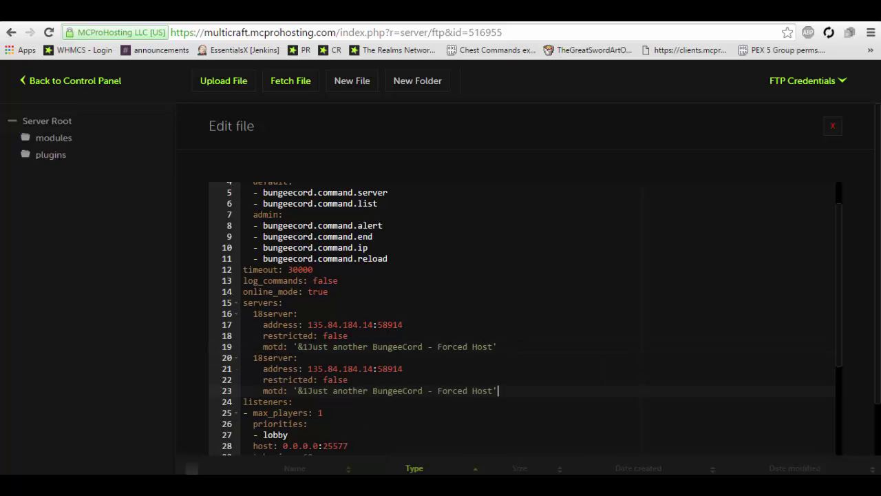
click(258, 357)
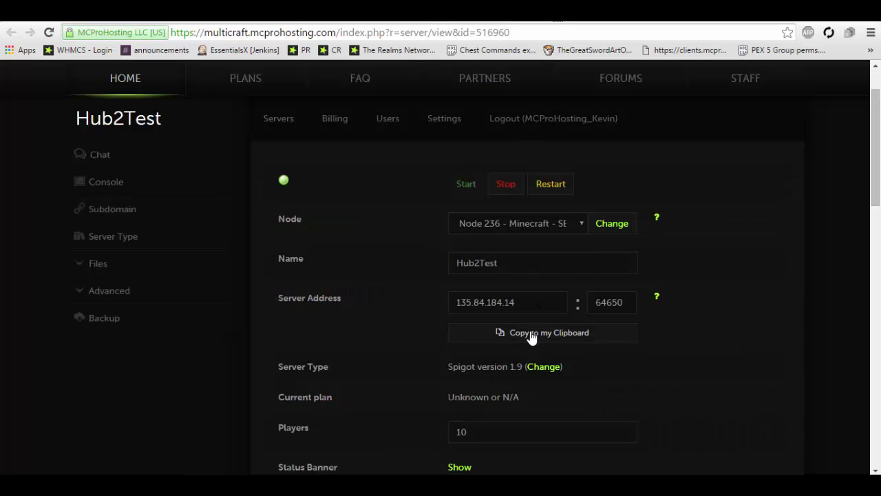
click(530, 335)
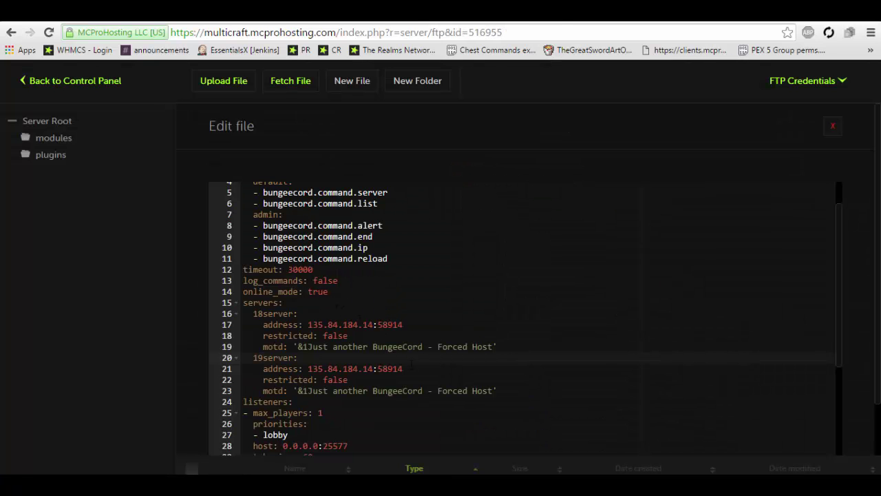
drag(405, 368, 309, 368)
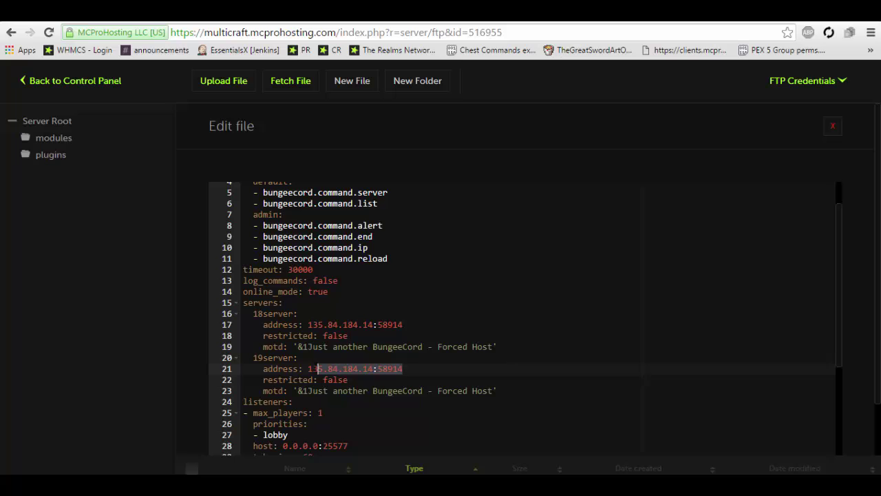
key(ctrl+v)
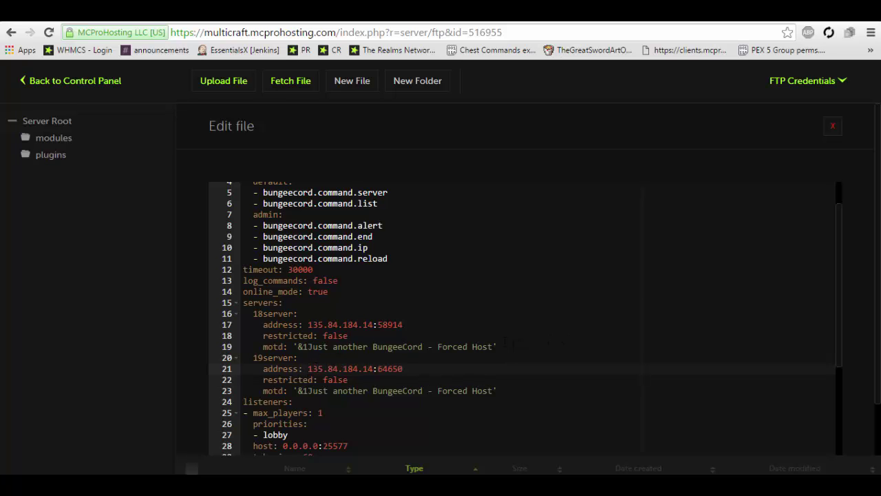
- Review the motd and listener host lines, then save config.yml
drag(493, 346, 298, 347)
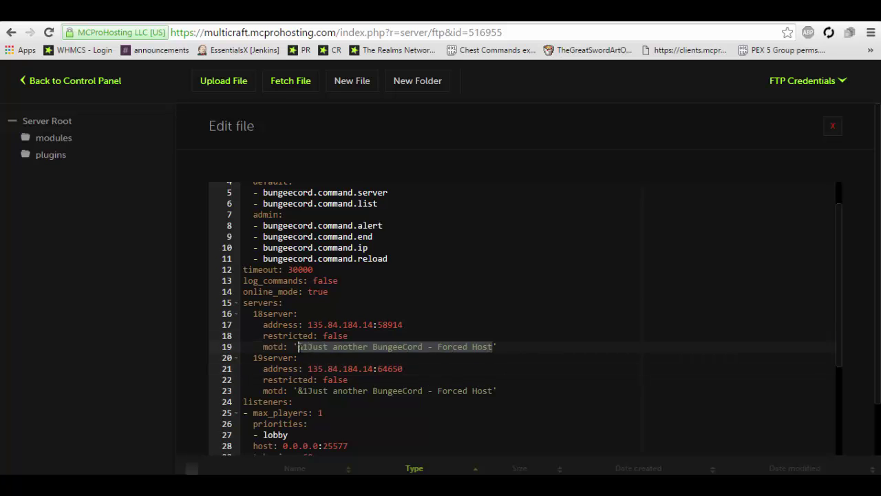
scroll(376, 391, down, 1)
scroll(375, 391, down, 4)
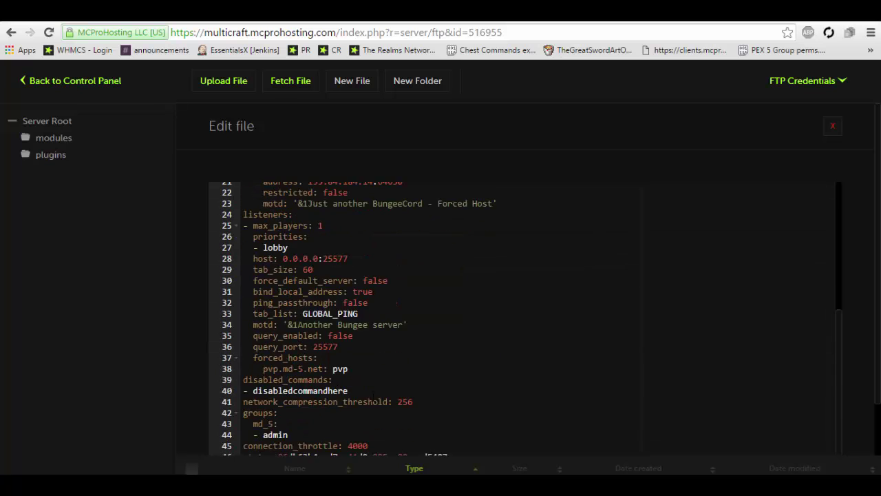
scroll(375, 391, up, 3)
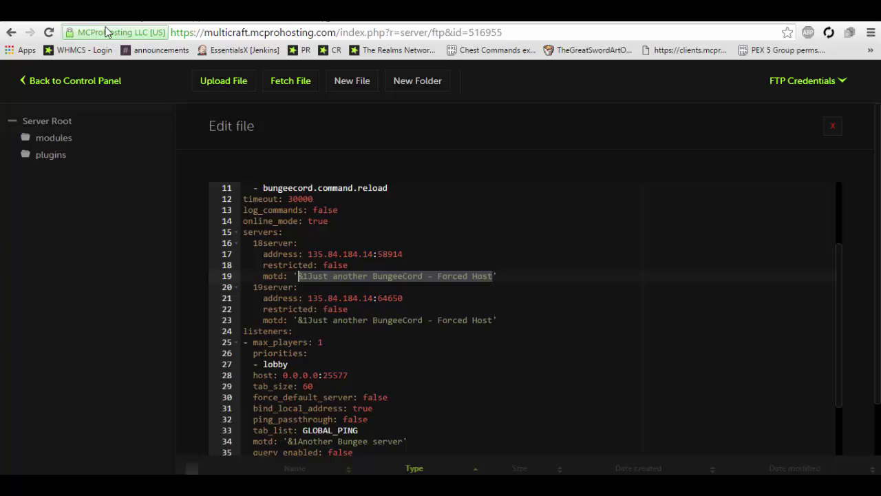
drag(349, 375, 283, 376)
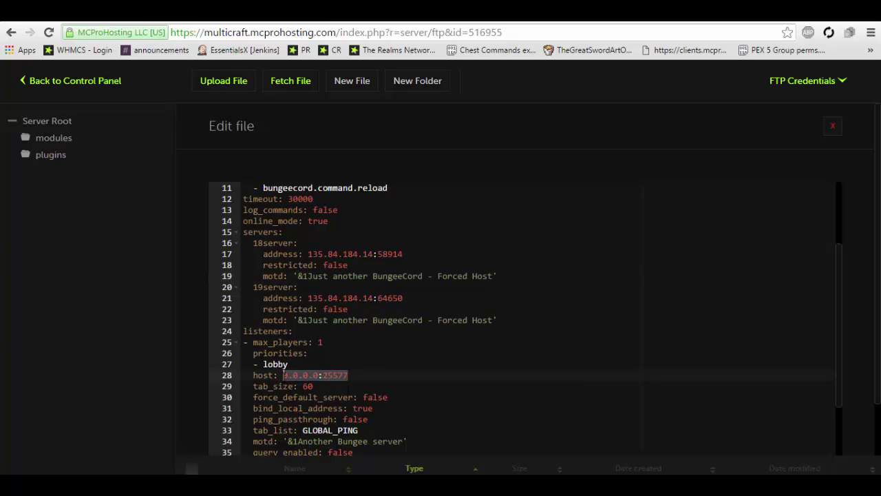
scroll(758, 429, down, 1)
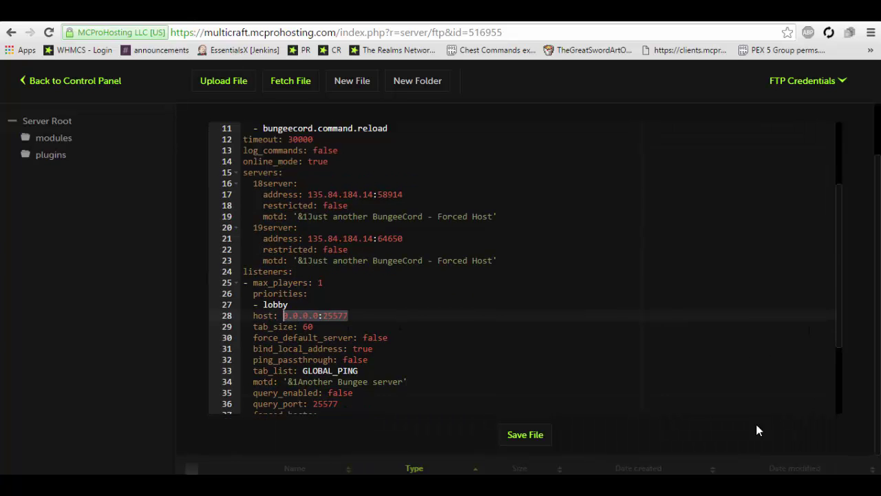
click(537, 437)
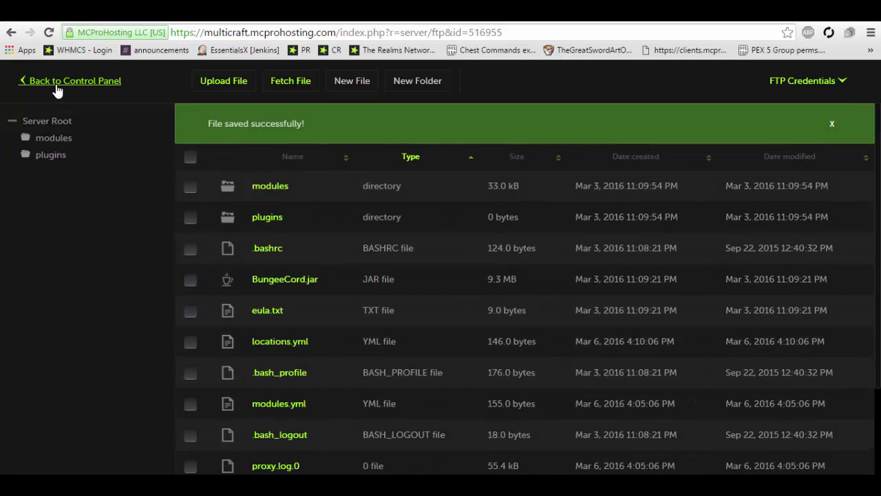
- Copy BungeeTest's address and paste 135.84.184.14:30977 over the listener host 0.0.0.0:25577
click(56, 83)
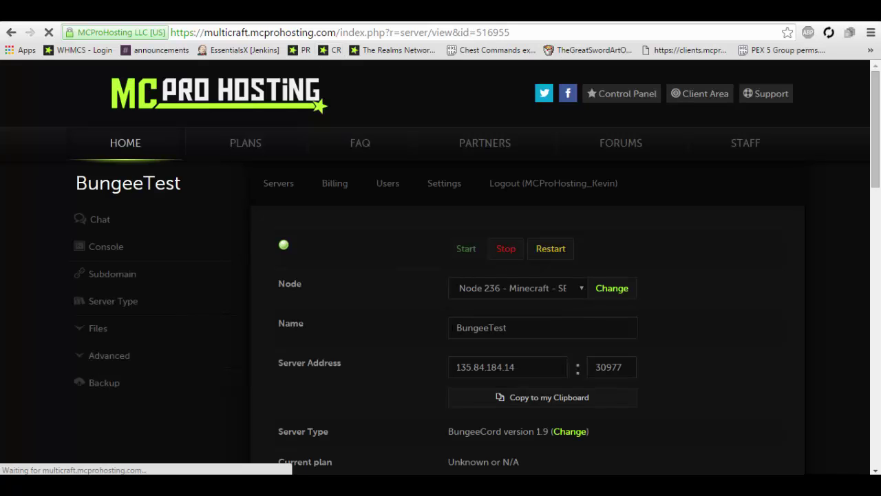
click(495, 397)
click(97, 329)
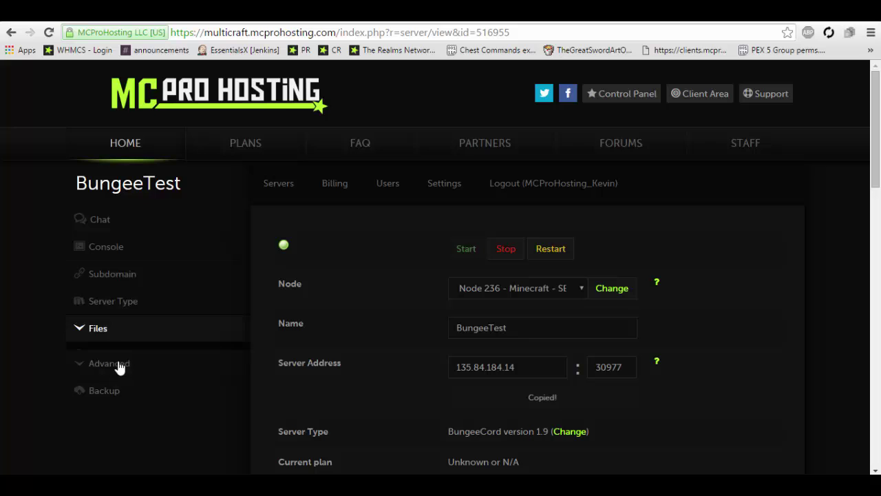
click(98, 328)
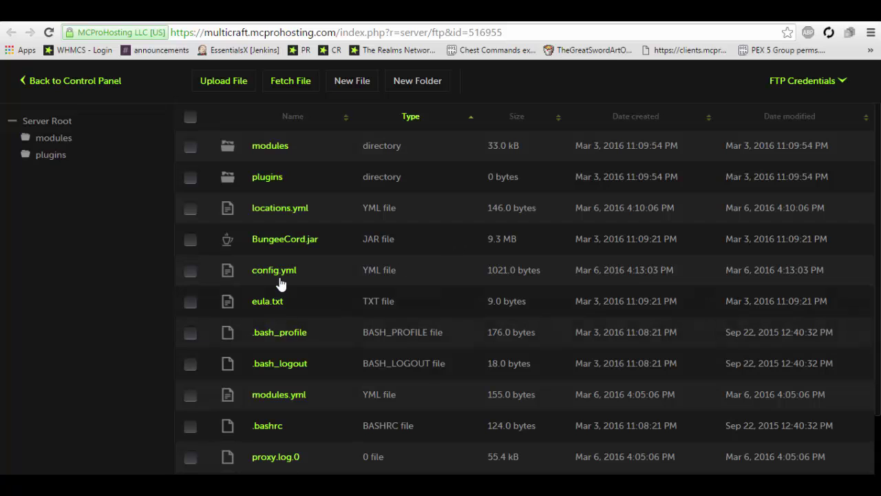
scroll(347, 332, down, 1)
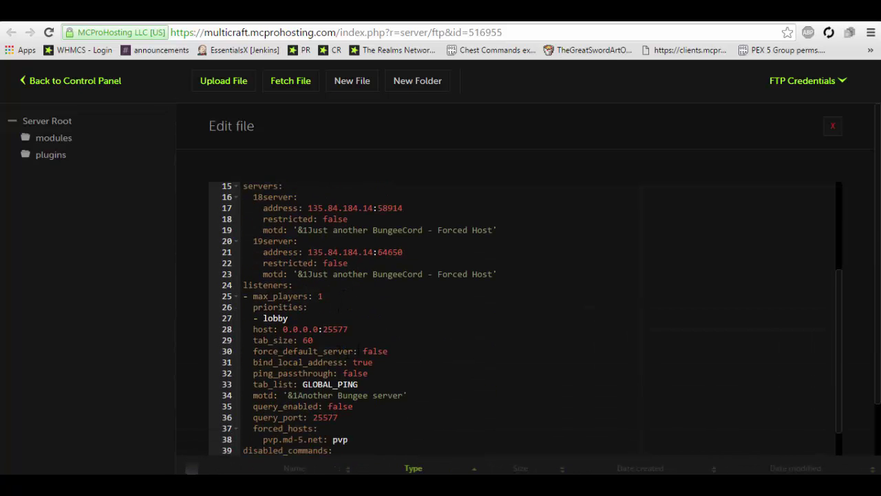
drag(349, 329, 283, 329)
key(ctrl+v)
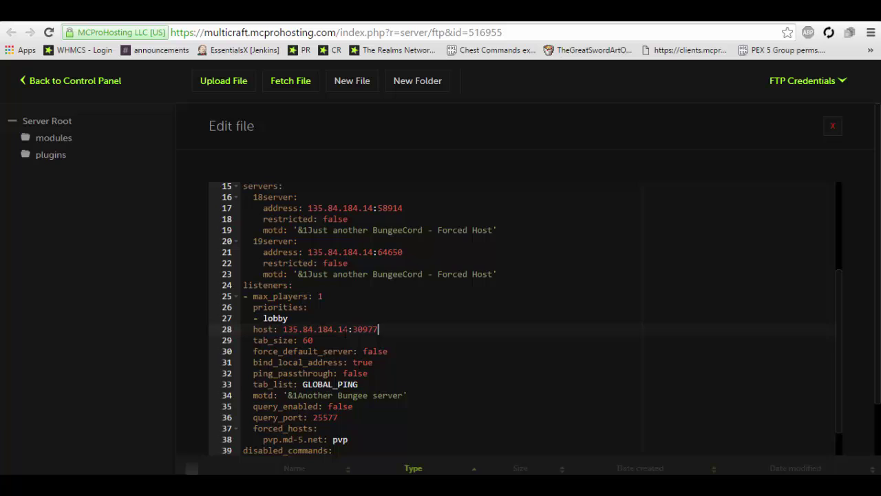
click(333, 296)
key(shift+Left)
key(alt+Tab)
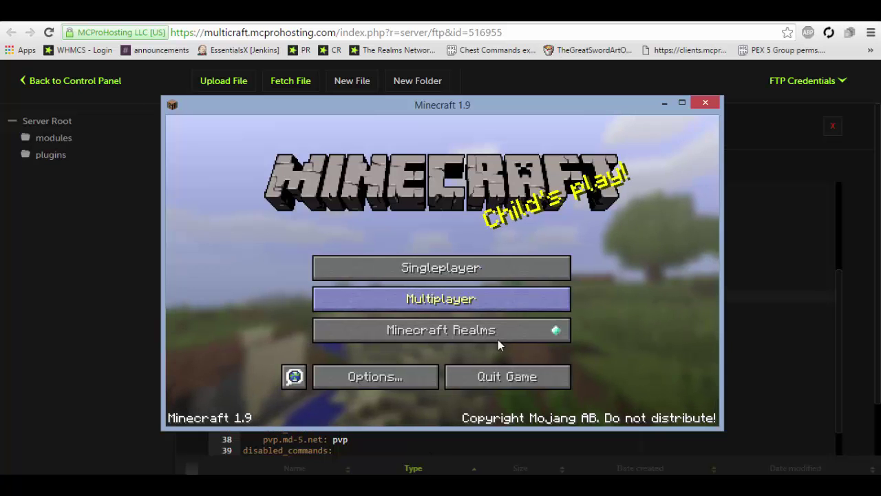
click(516, 306)
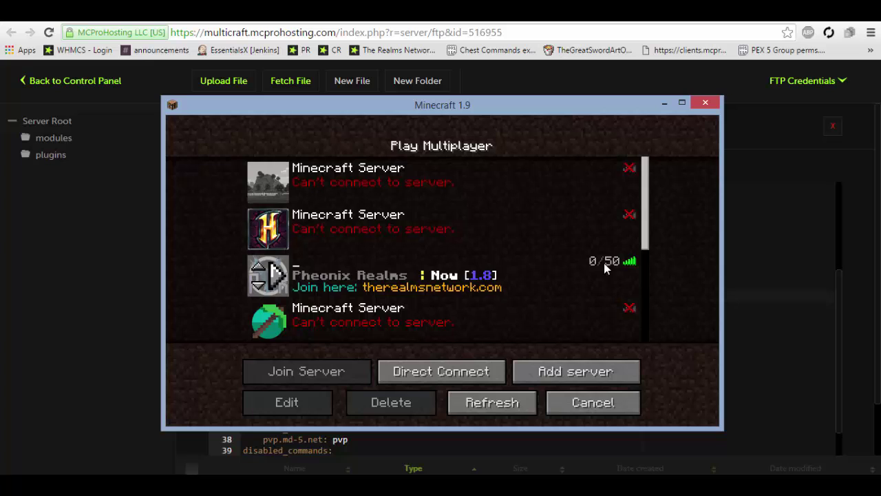
click(492, 402)
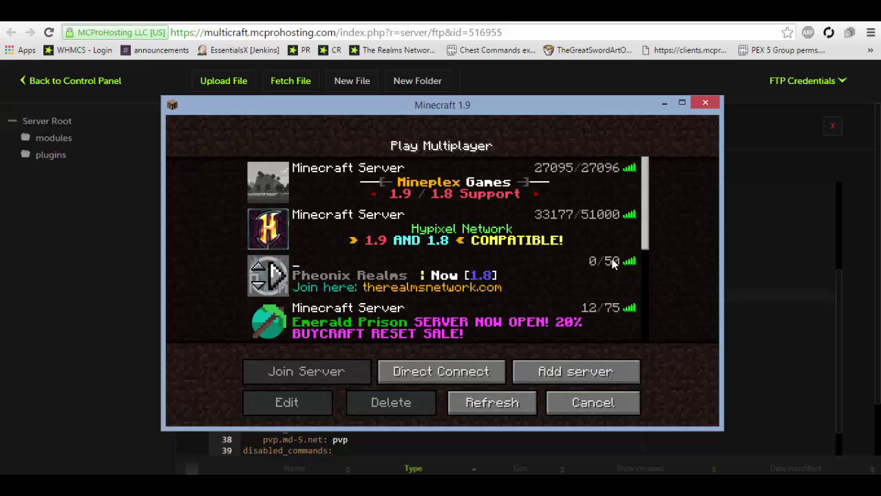
click(664, 103)
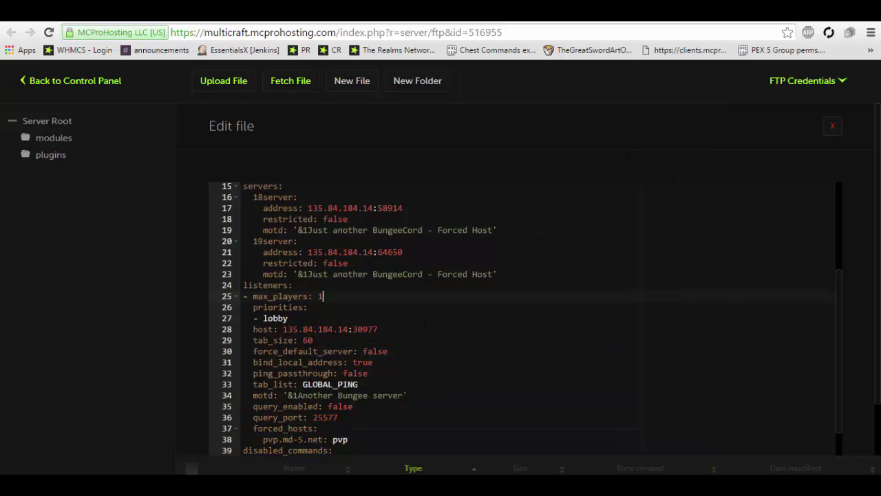
key(alt+Tab)
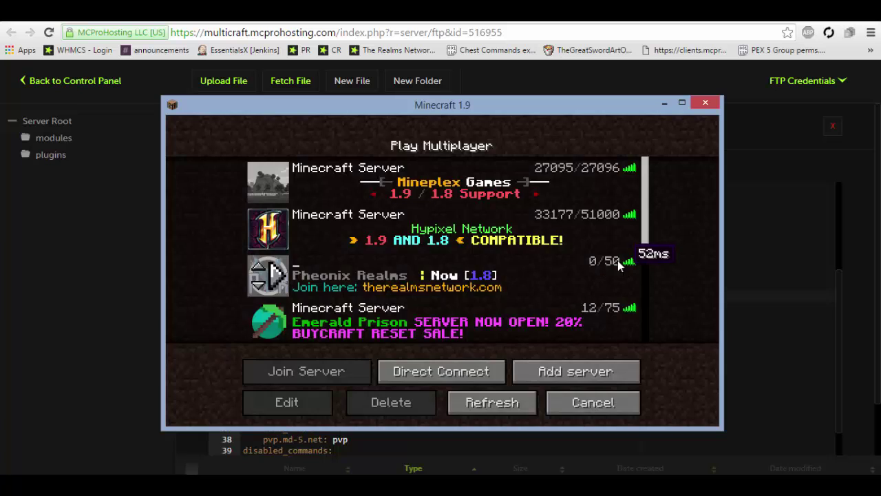
click(665, 103)
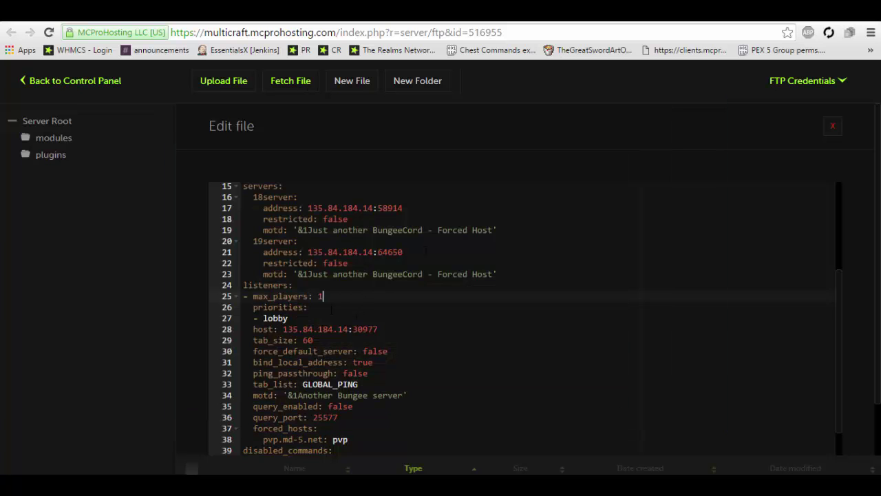
- Set max_players to 127 and replace the lobby priority with 18server and 19server
key(BackSpace)
text(127)
double_click(275, 318)
key(End)
drag(288, 318, 262, 318)
text(18server)
key(Return)
text(- 19server)
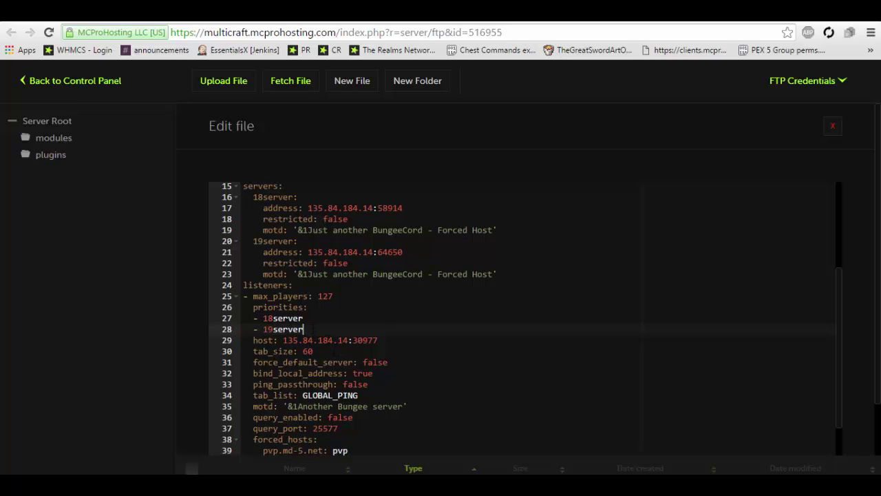
- Change force_default_server from false to true
click(314, 351)
double_click(375, 362)
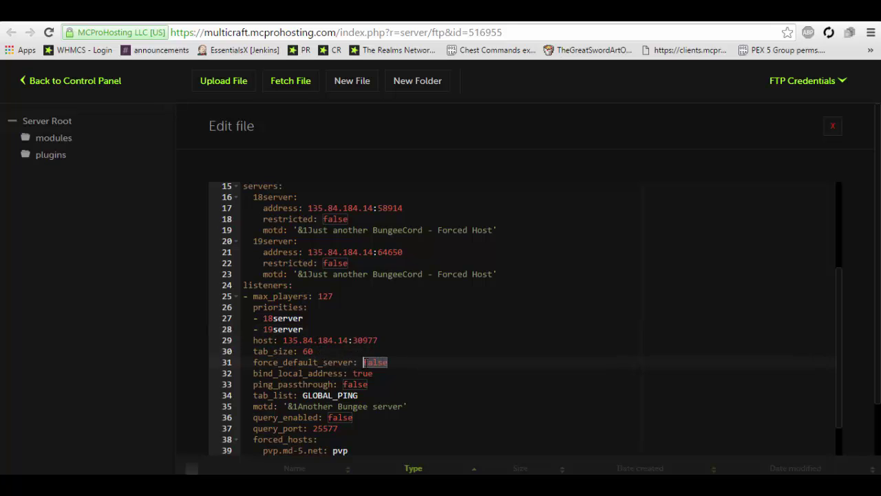
click(305, 318)
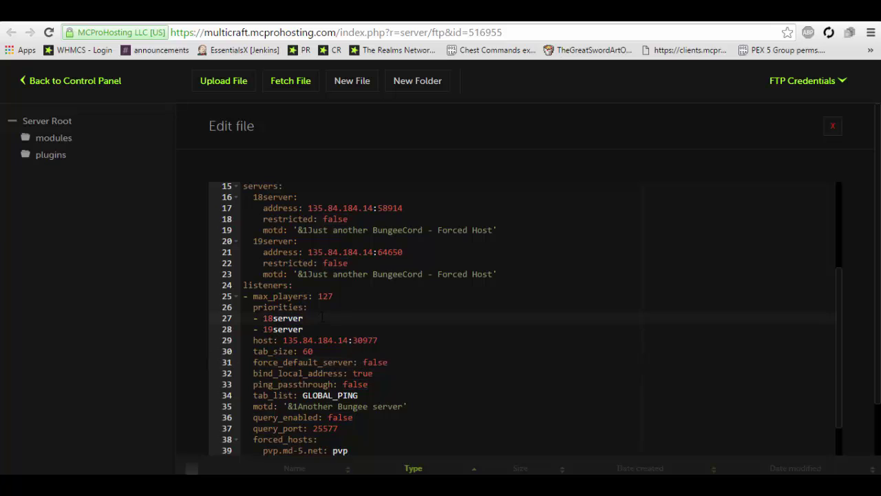
double_click(376, 362)
text(true)
- Change ip_forward on line 2 to true, then move to the tab_list GLOBAL_PING value
scroll(373, 386, down, 1)
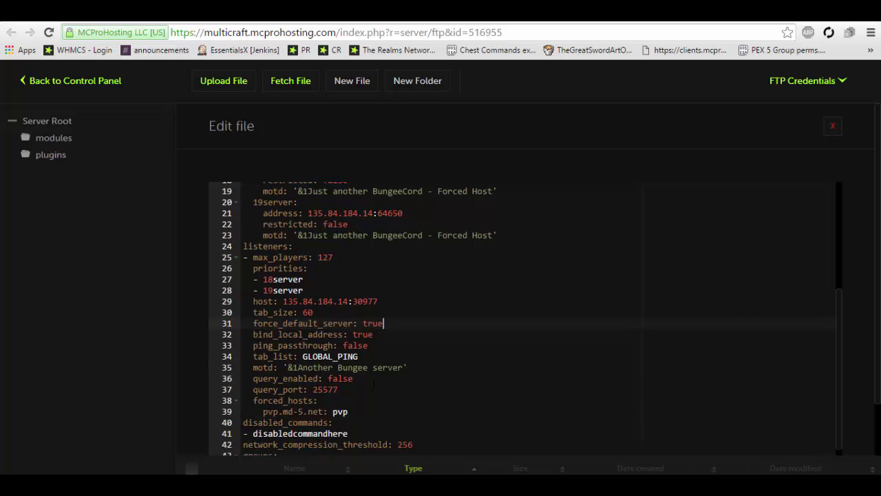
scroll(523, 317, up, 5)
double_click(315, 199)
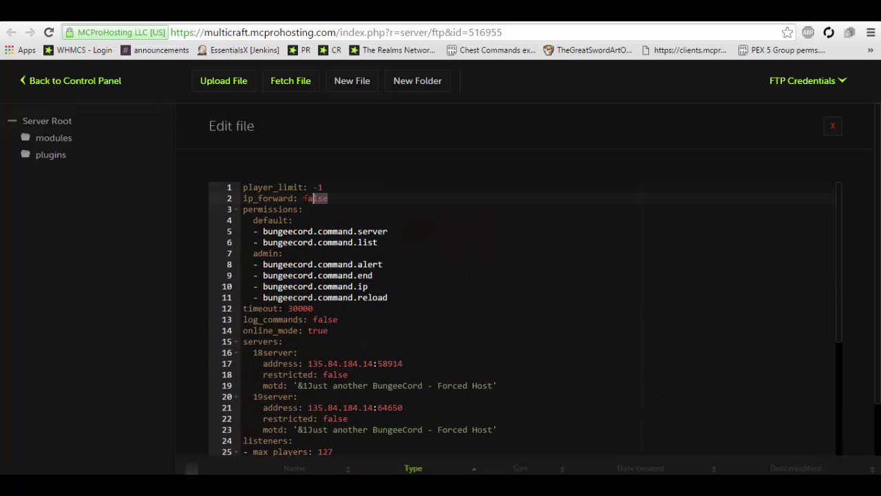
text(true)
scroll(440, 308, down, 6)
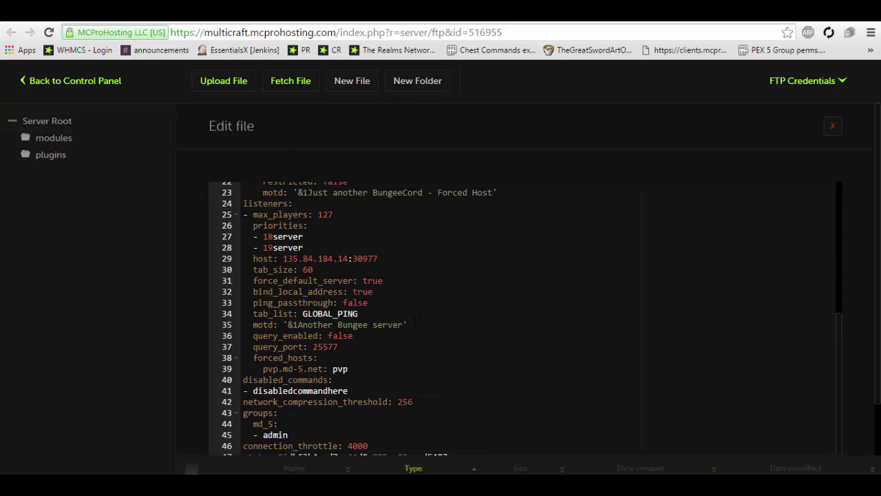
scroll(413, 321, down, 2)
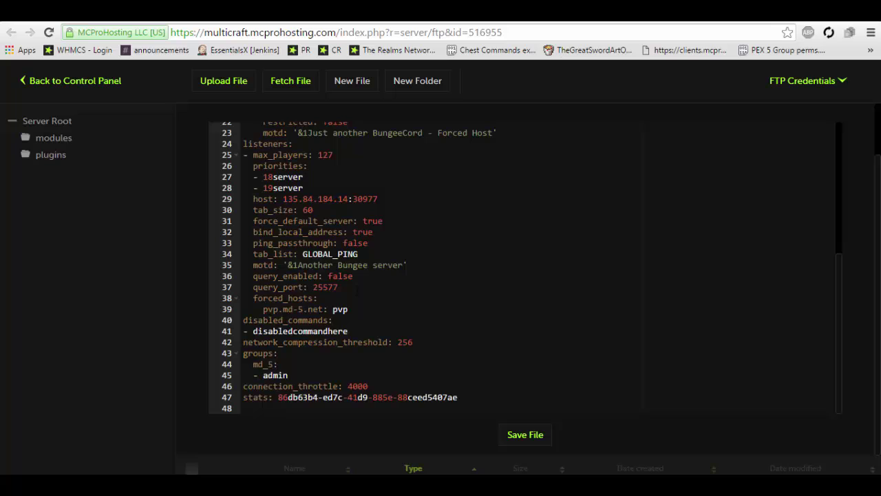
click(299, 254)
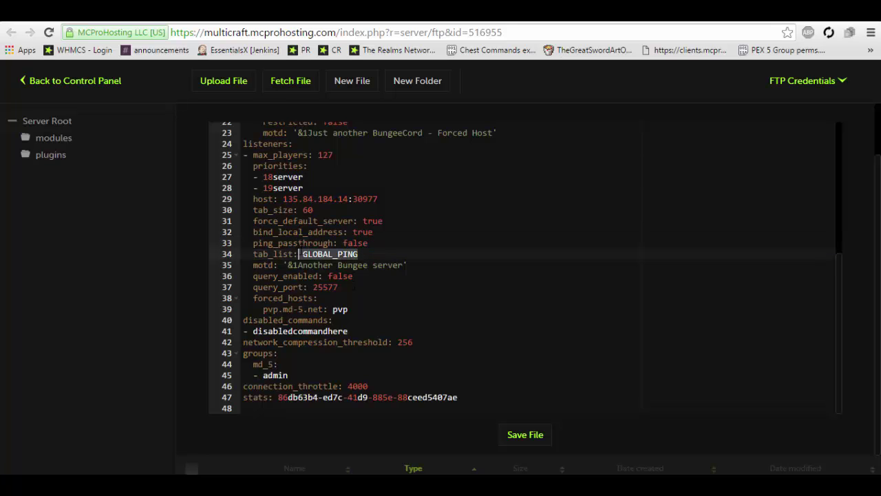
click(338, 254)
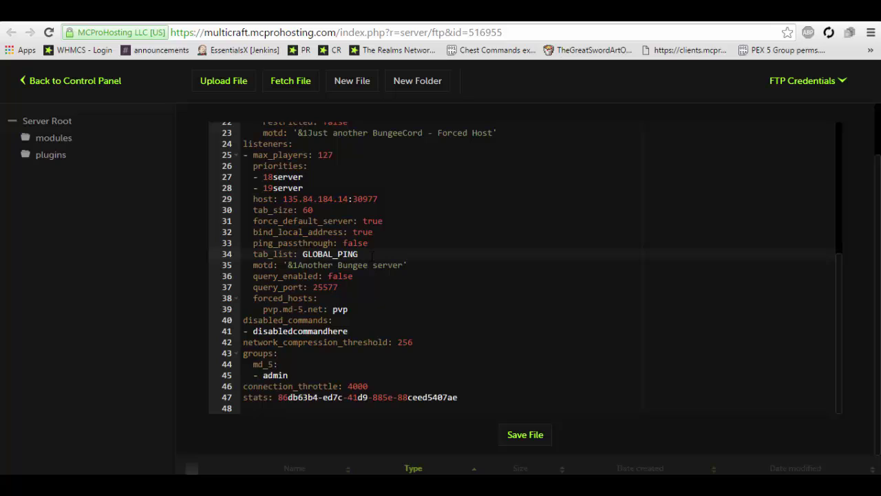
- Set tab_list to SERVER and the listener motd to '&7BungeeCord Test'
double_click(338, 254)
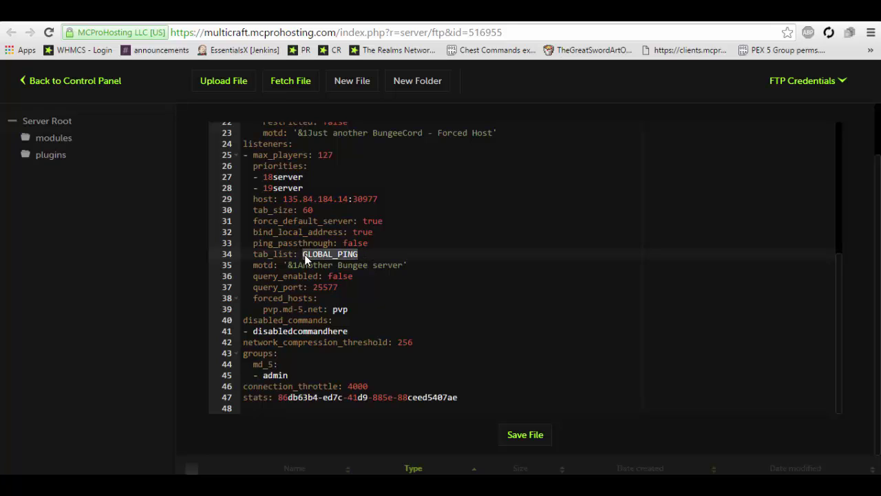
text(SERVER)
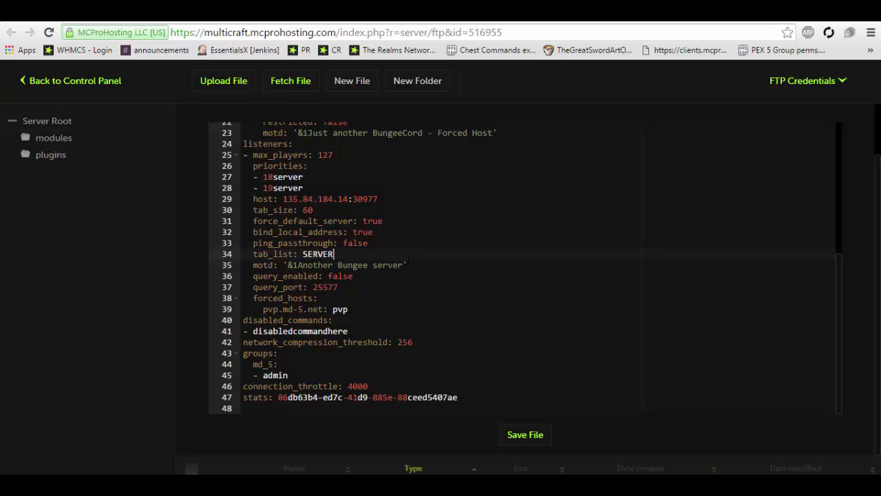
drag(405, 264, 287, 265)
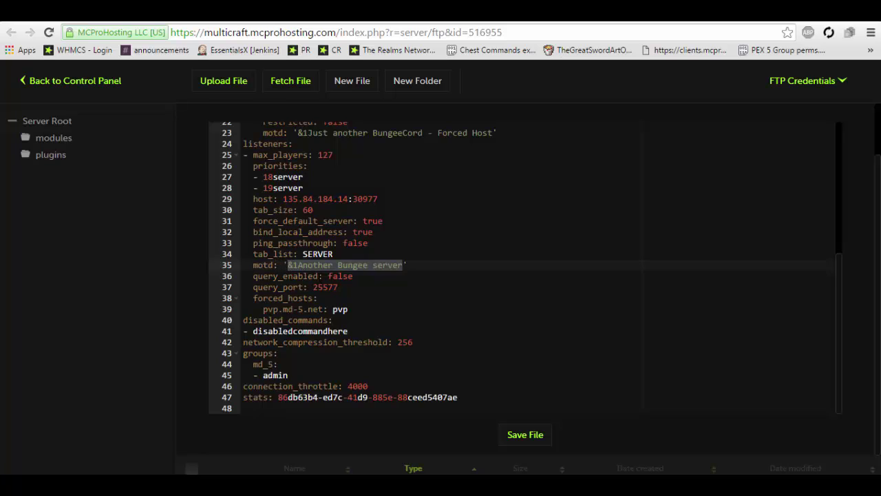
text(&7)
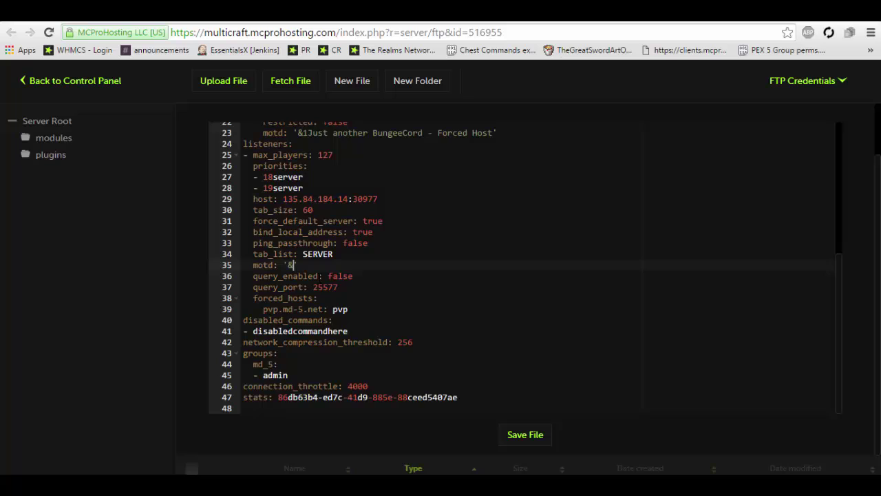
text(BungeeCord Test)
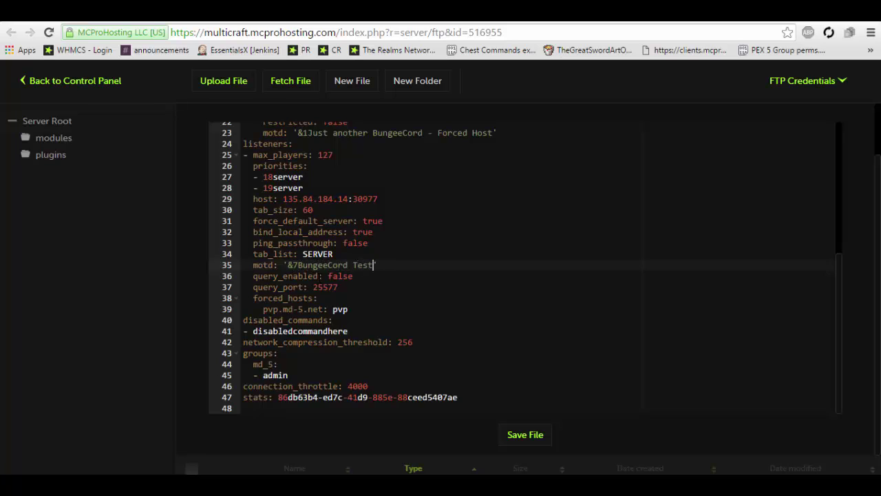
drag(406, 268, 283, 269)
key(ctrl+c)
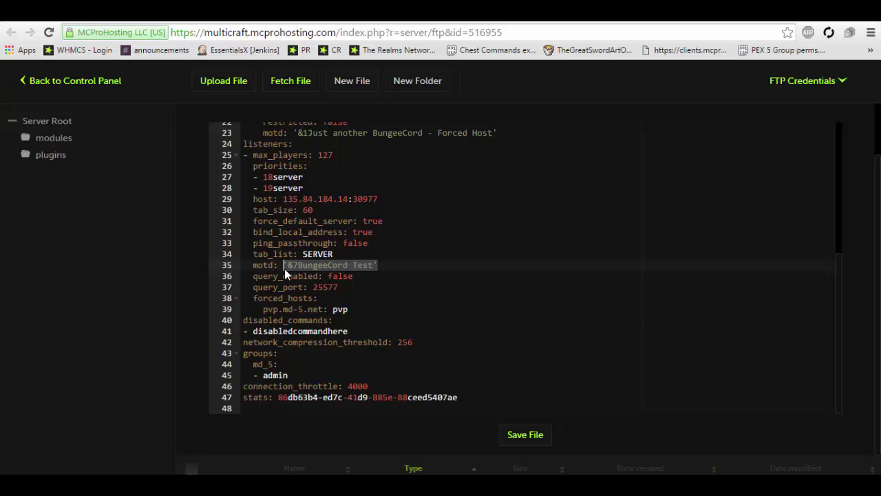
- Paste '&7BungeeCord Test' over the motd values on lines 23 and 19
scroll(453, 253, up, 2)
drag(499, 211, 295, 210)
key(ctrl+v)
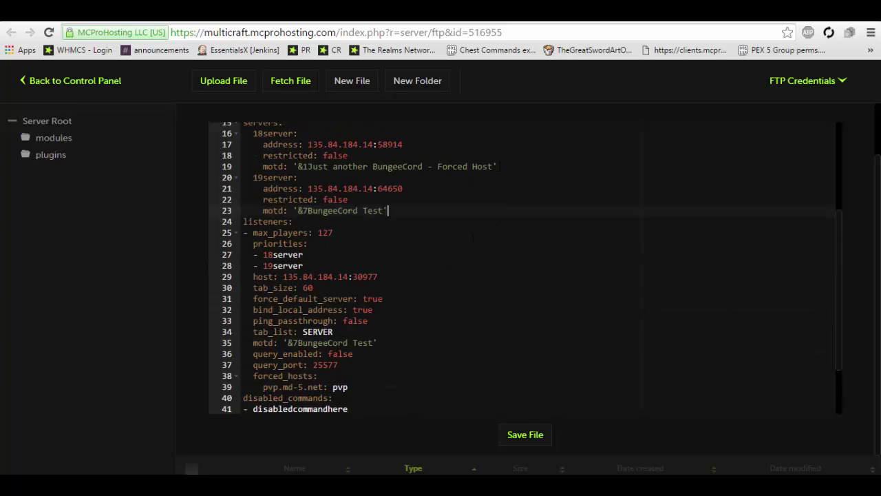
drag(496, 167, 294, 167)
key(ctrl+v)
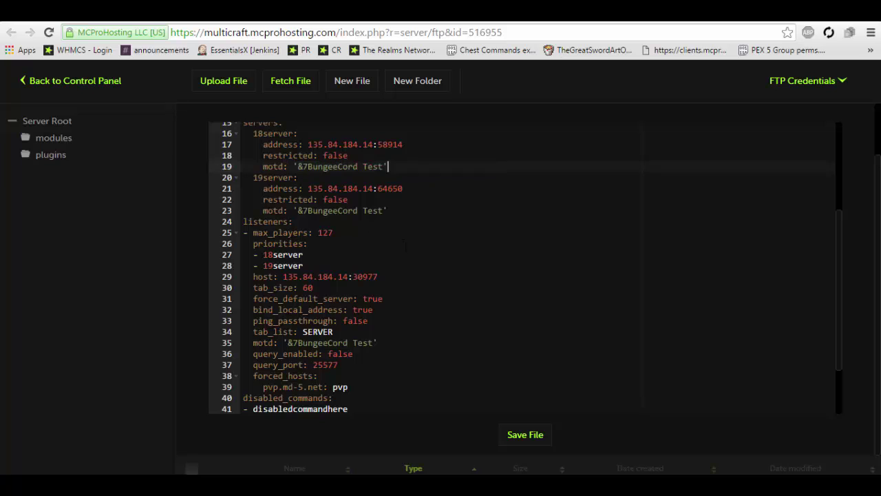
click(400, 212)
scroll(401, 211, down, 2)
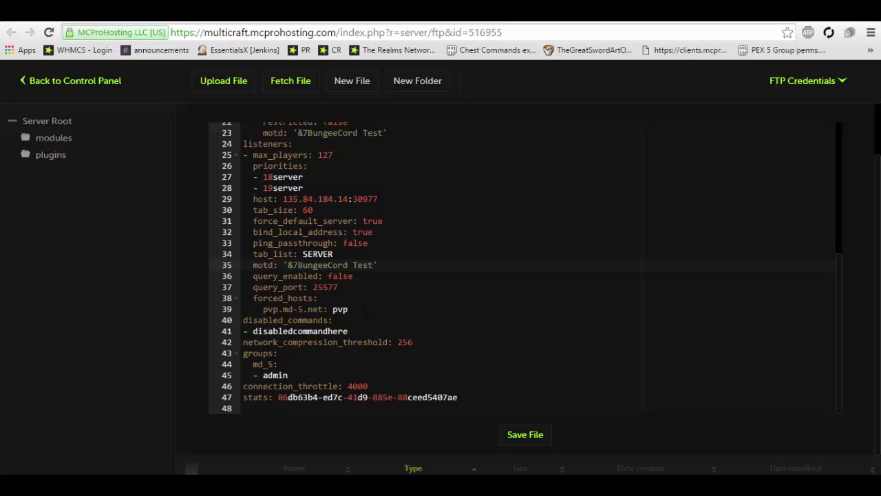
click(365, 309)
click(351, 309)
drag(324, 309, 263, 309)
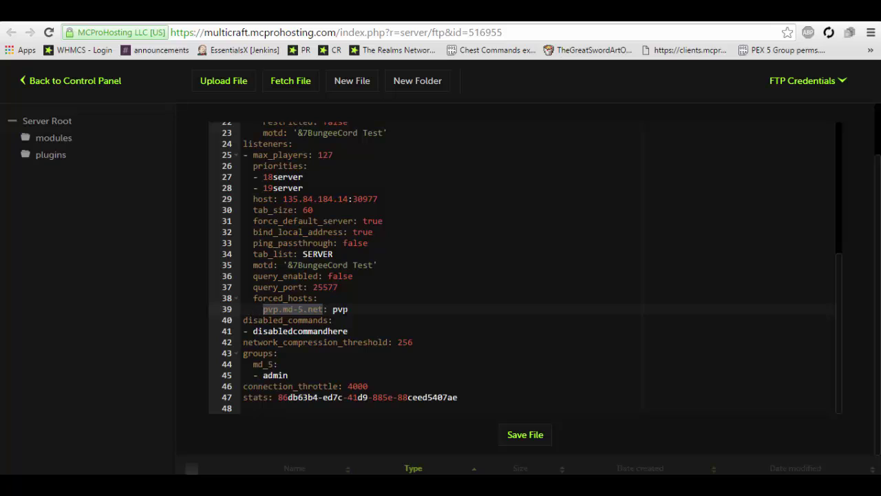
click(350, 309)
drag(324, 309, 263, 309)
click(349, 309)
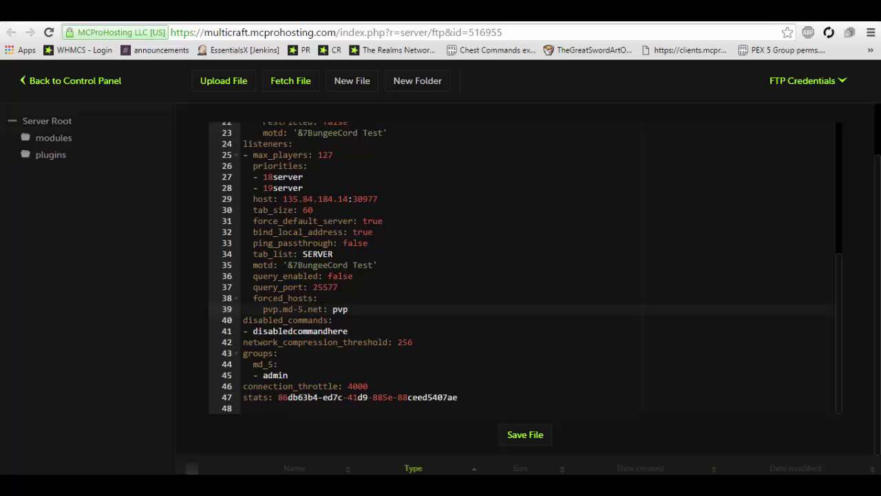
drag(324, 309, 259, 309)
click(369, 309)
click(349, 332)
key(Up)
key(Up)
key(Up)
key(Down)
key(Down)
key(Up)
key(Down)
key(Up)
key(Down)
key(Up)
key(Down)
- Save the BungeeCord config.yml and restart the BungeeTest proxy
scroll(323, 268, up, 3)
click(535, 444)
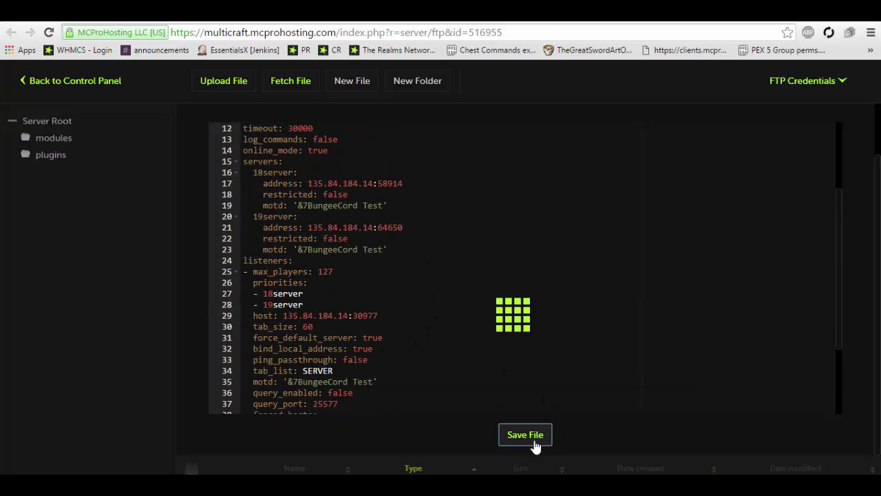
click(88, 88)
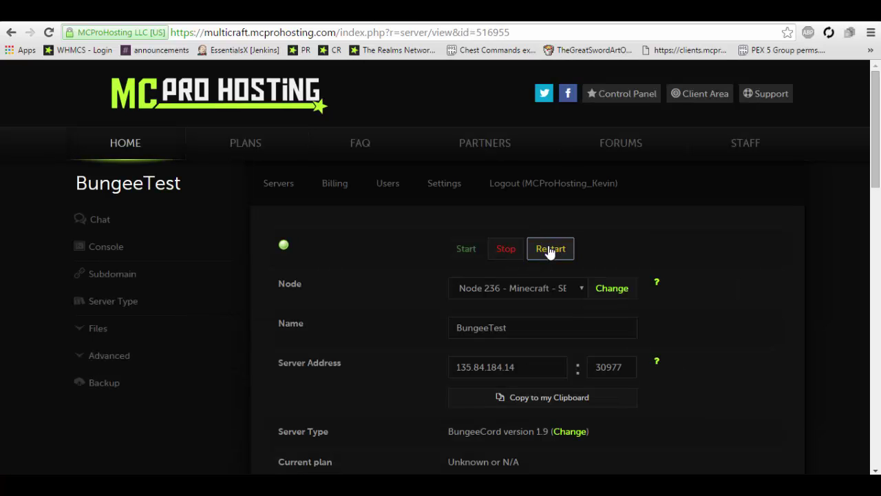
click(550, 252)
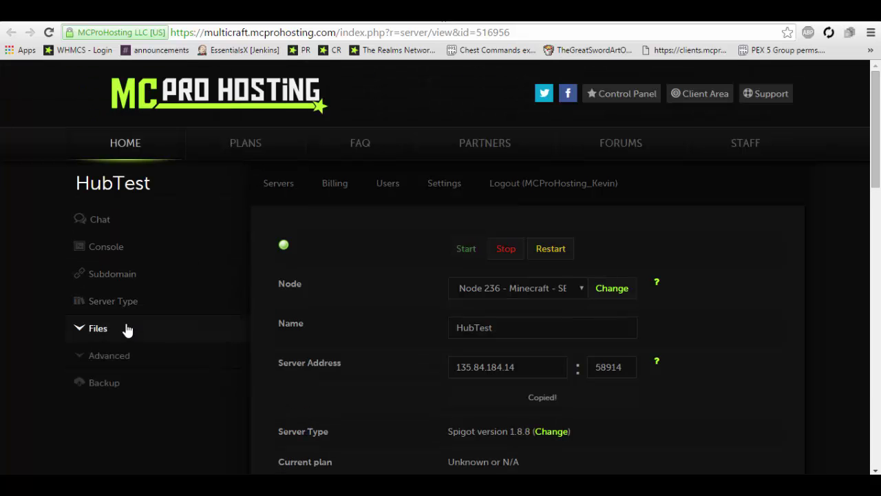
- Open the HubTest server's file listing through FTP File Access
click(123, 329)
click(153, 433)
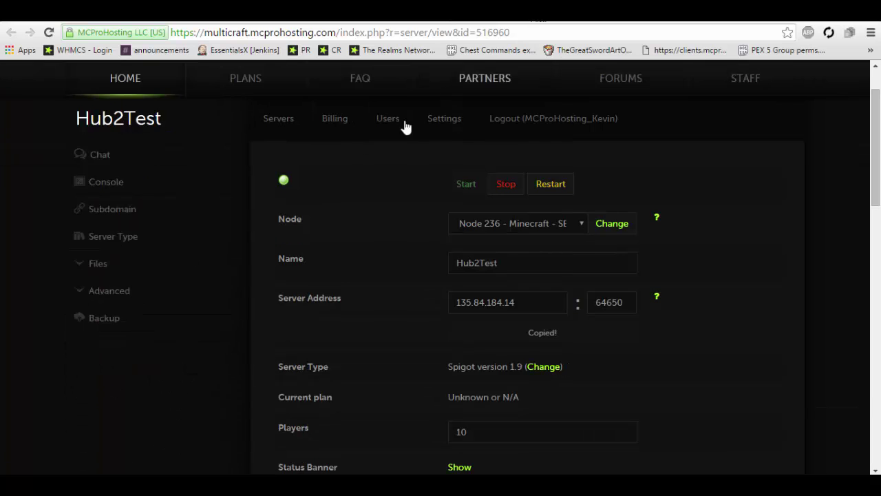
click(170, 265)
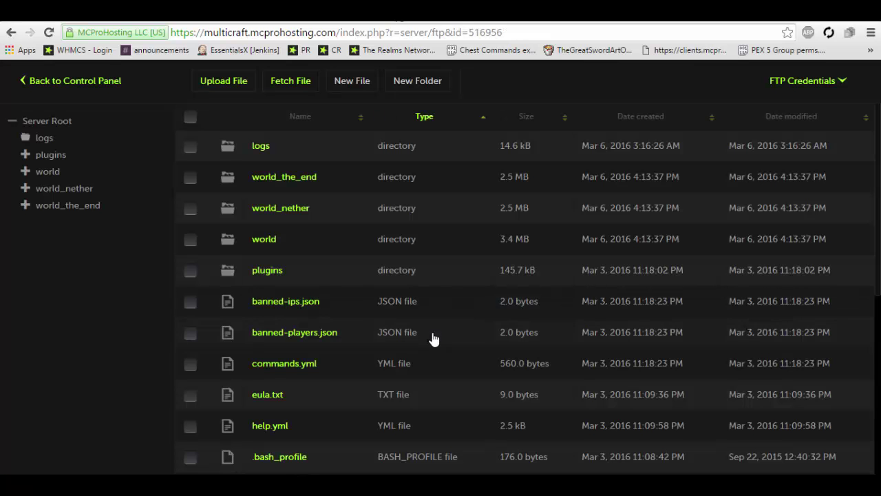
- Set connection-throttle on line 21 of HubTest's bukkit.yml to -1 and save the file
scroll(303, 330, down, 2)
scroll(282, 264, down, 3)
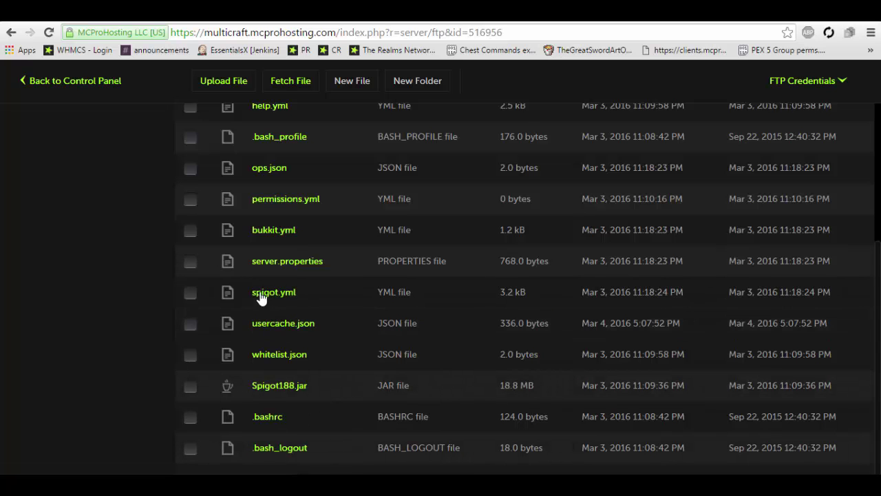
click(283, 231)
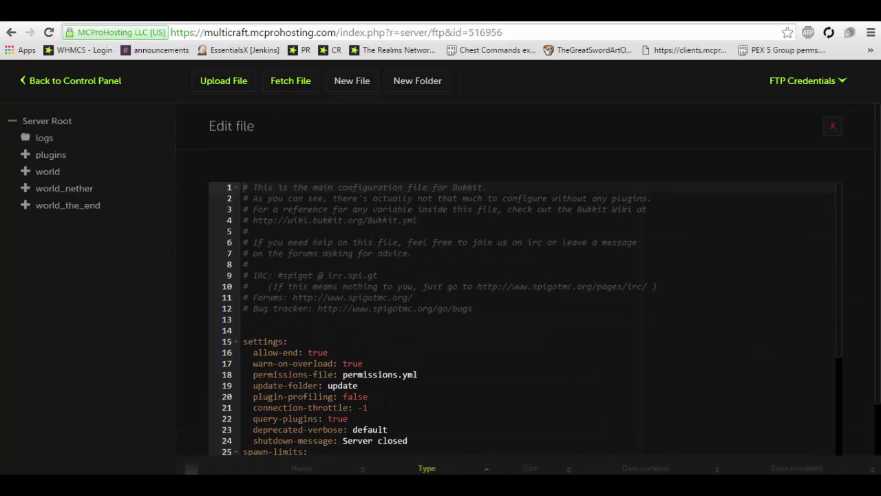
click(383, 407)
text(4000)
key(BackSpace)
key(BackSpace)
key(BackSpace)
key(BackSpace)
text(-1)
scroll(610, 453, down, 1)
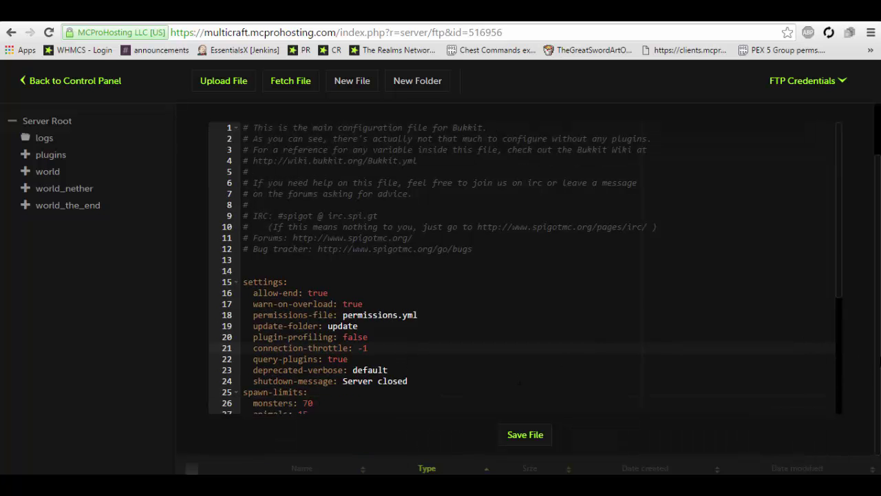
click(534, 434)
scroll(333, 354, down, 5)
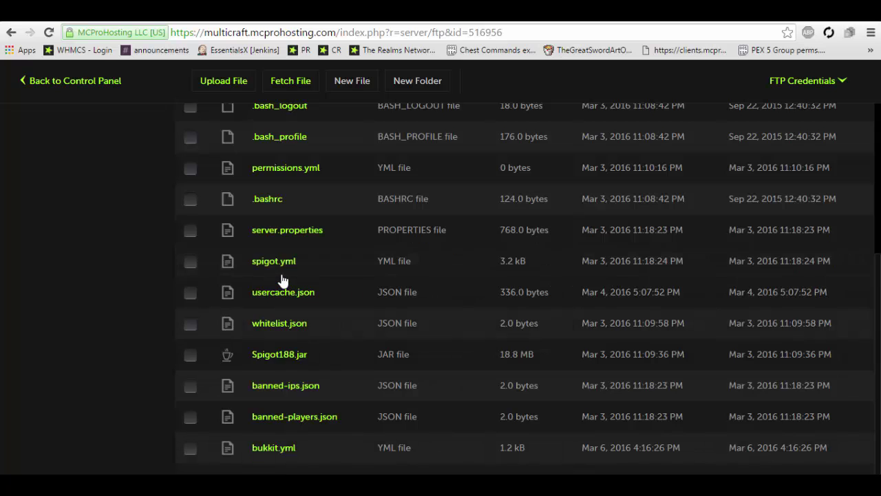
- Confirm bungeecord: true on line 17 of HubTest's spigot.yml and save it
click(281, 266)
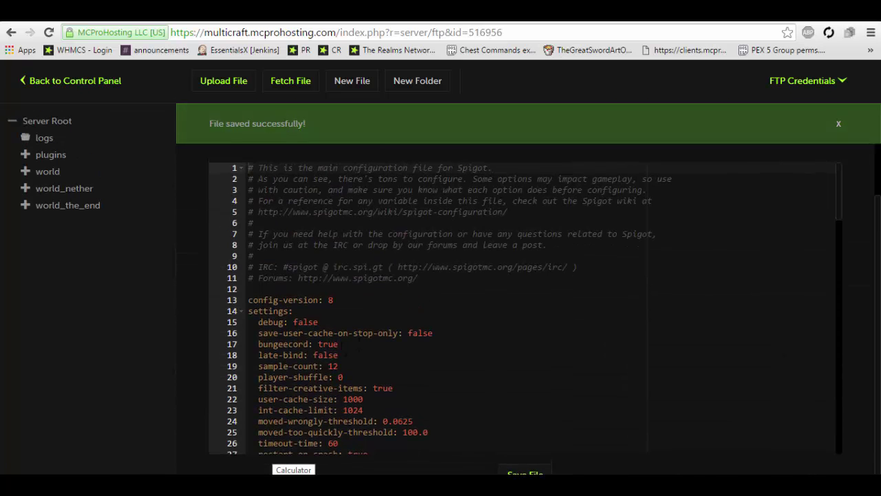
click(339, 343)
drag(339, 343, 259, 304)
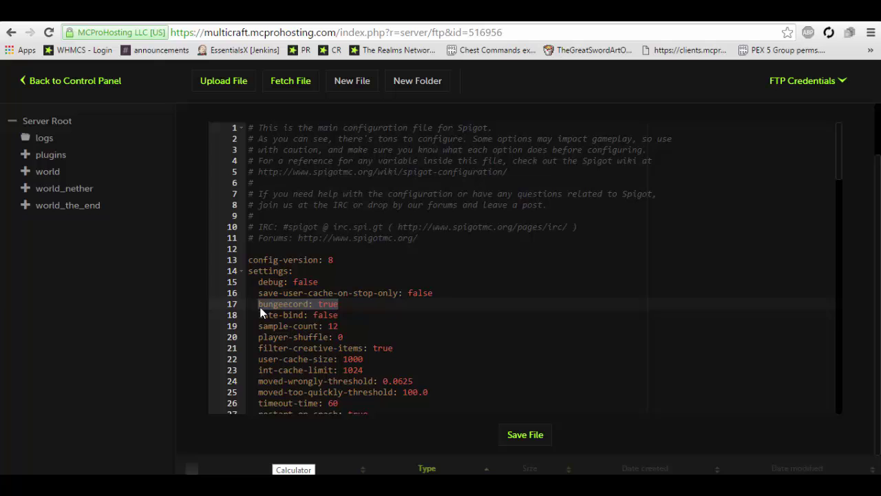
click(338, 304)
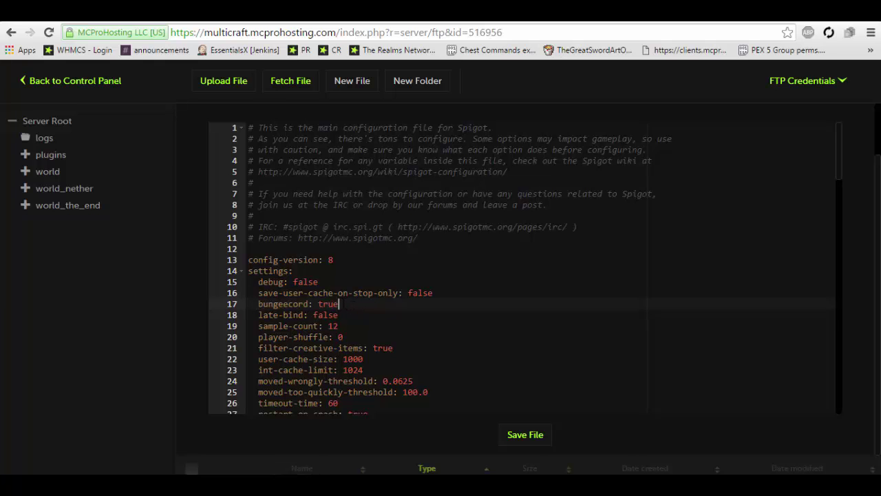
drag(339, 304, 318, 304)
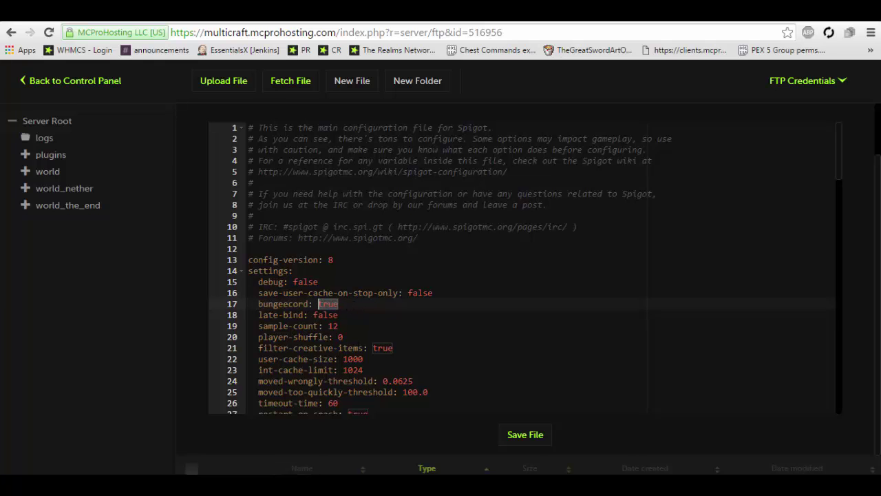
click(538, 438)
scroll(289, 314, down, 5)
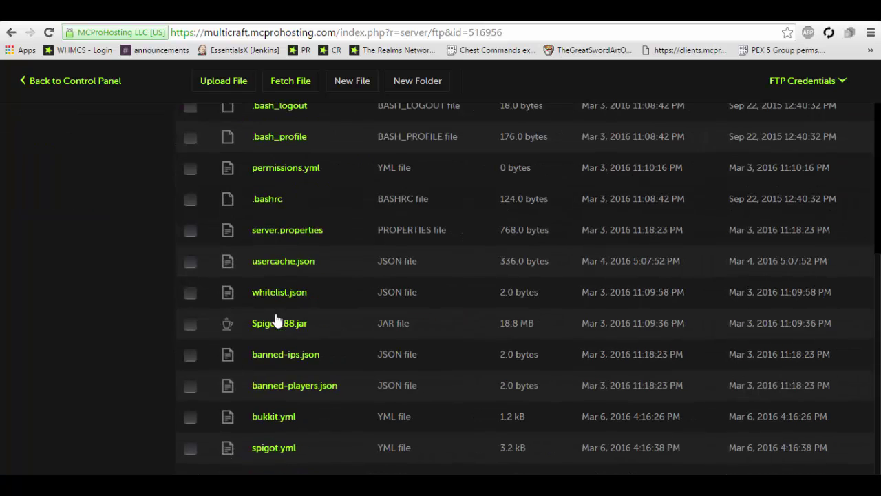
- Open HubTest's server.properties and scroll through it to confirm online-mode=false
click(274, 236)
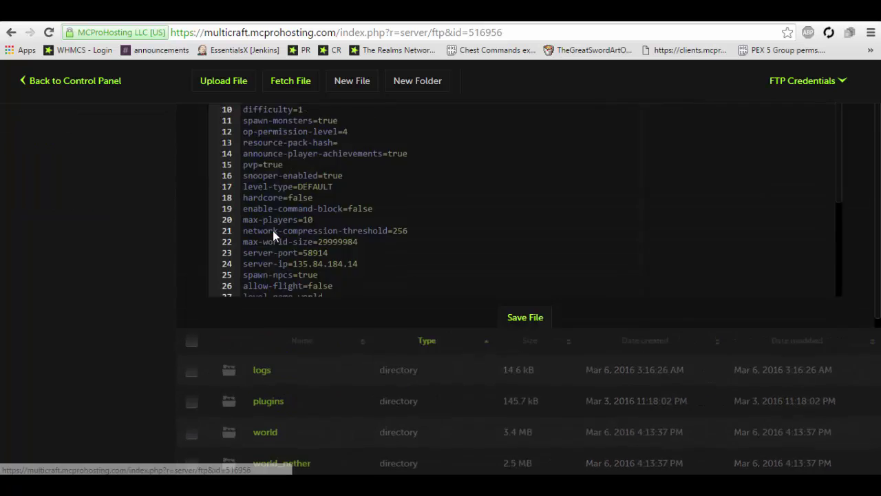
scroll(394, 375, down, 3)
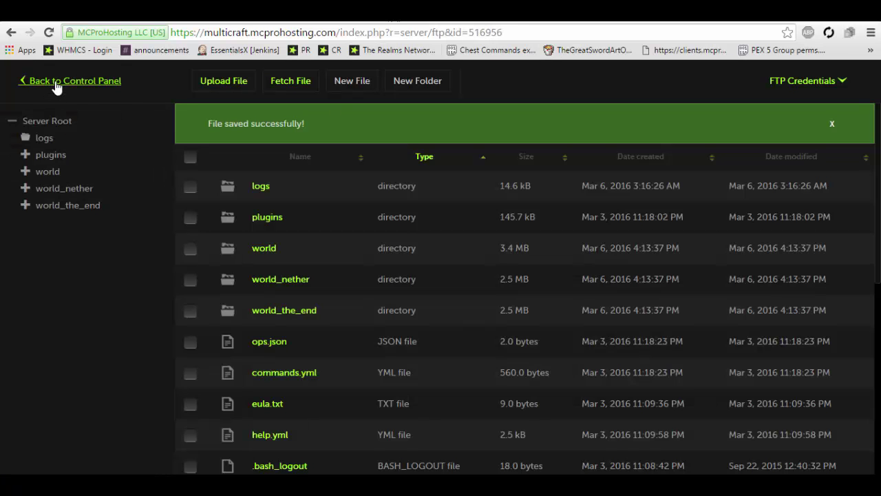
- Return to BungeeTest's control panel and copy its address 135.84.184.14:30977 to the clipboard
click(57, 83)
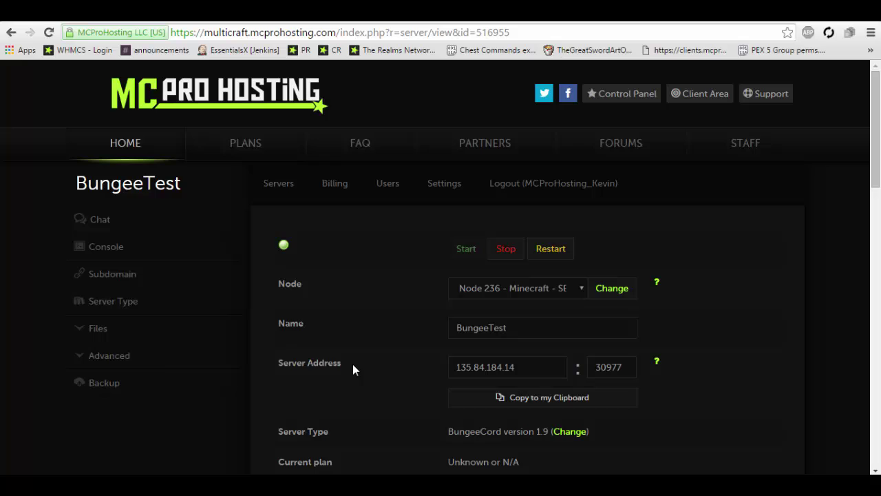
drag(353, 365, 275, 363)
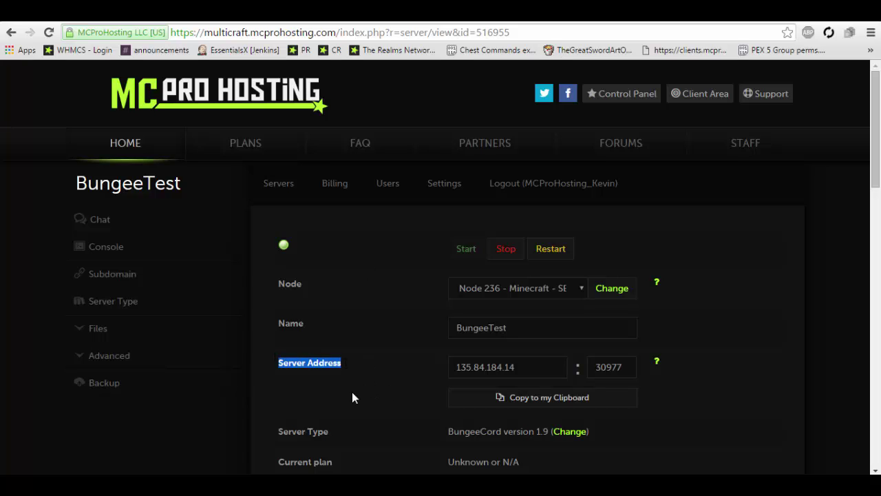
click(350, 364)
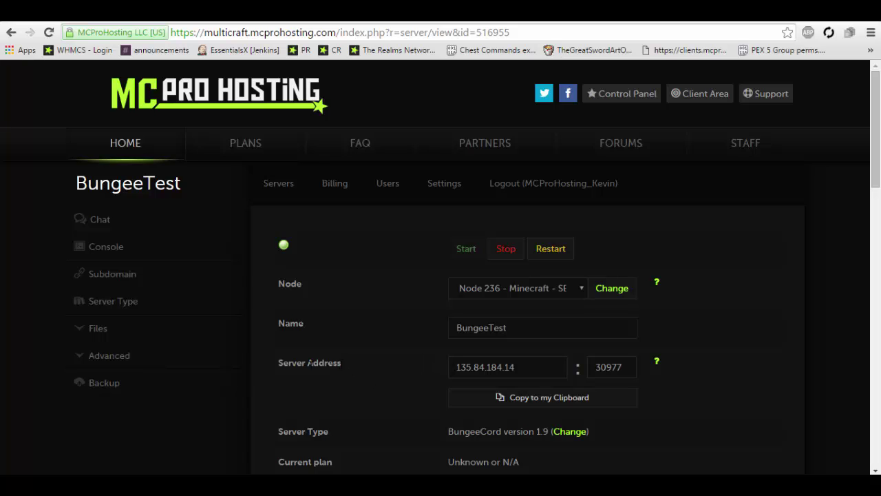
triple_click(307, 363)
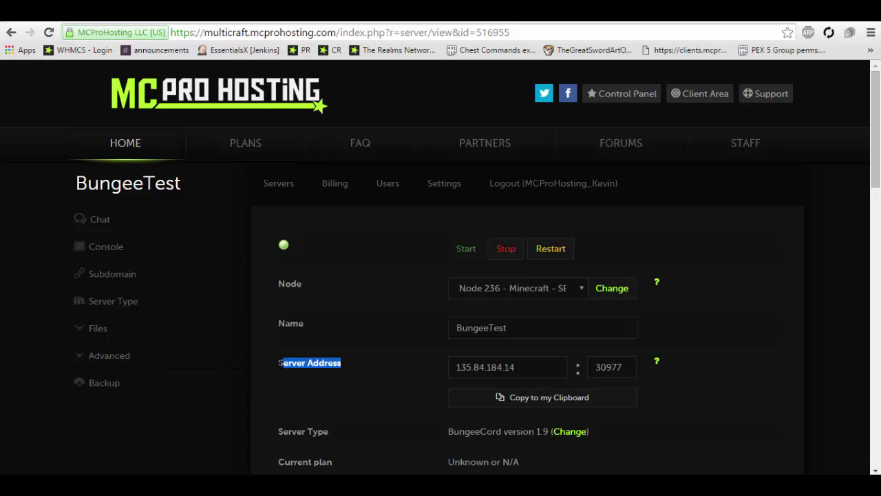
click(348, 367)
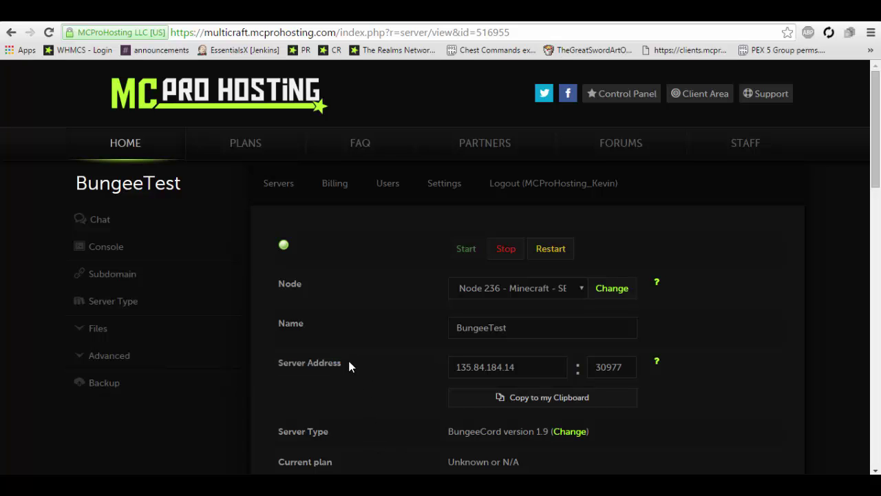
drag(347, 367, 277, 364)
click(342, 372)
drag(342, 364, 278, 364)
click(358, 368)
click(460, 398)
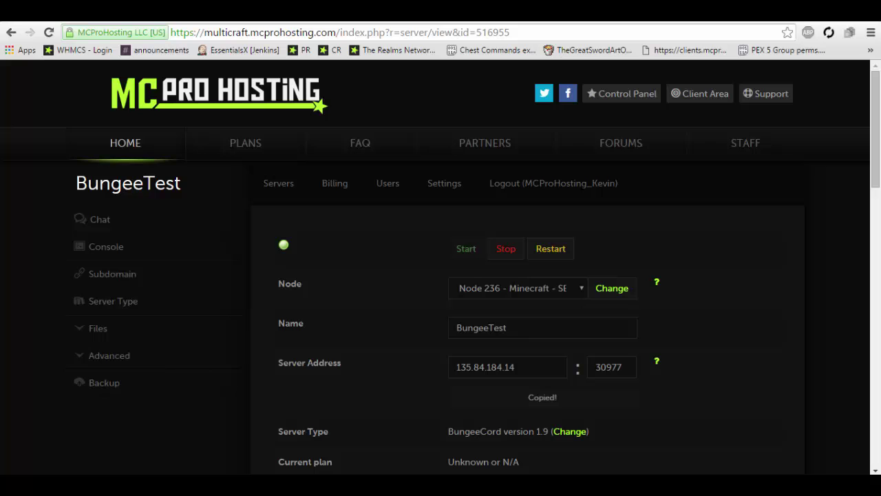
- In Minecraft, add a new server entry using the pasted proxy address
key(alt+Tab)
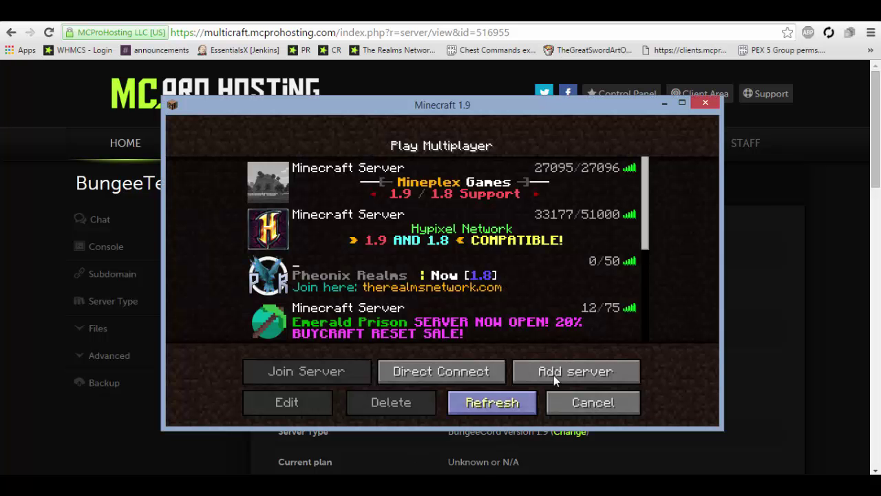
key(F11)
click(576, 423)
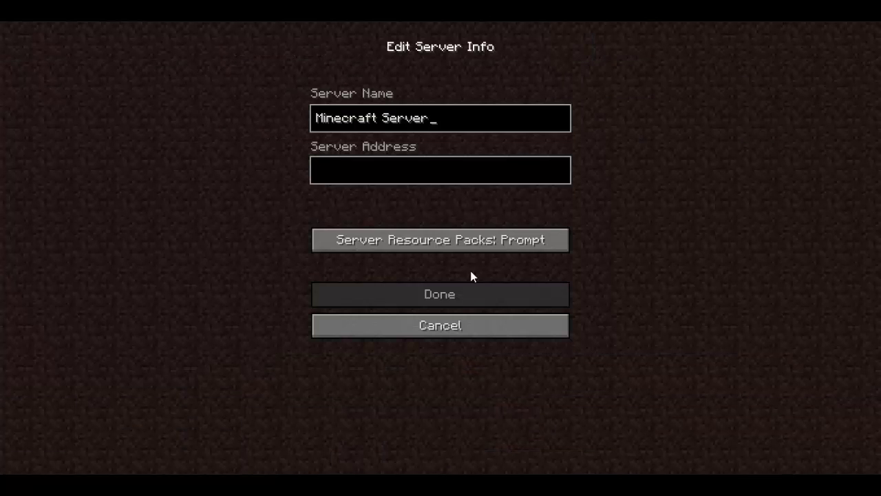
click(463, 177)
key(ctrl+v)
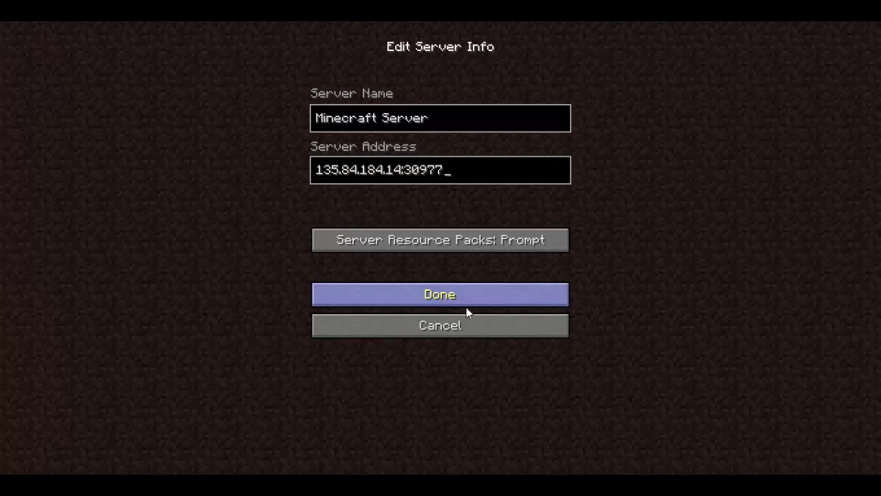
click(466, 303)
scroll(463, 319, down, 3)
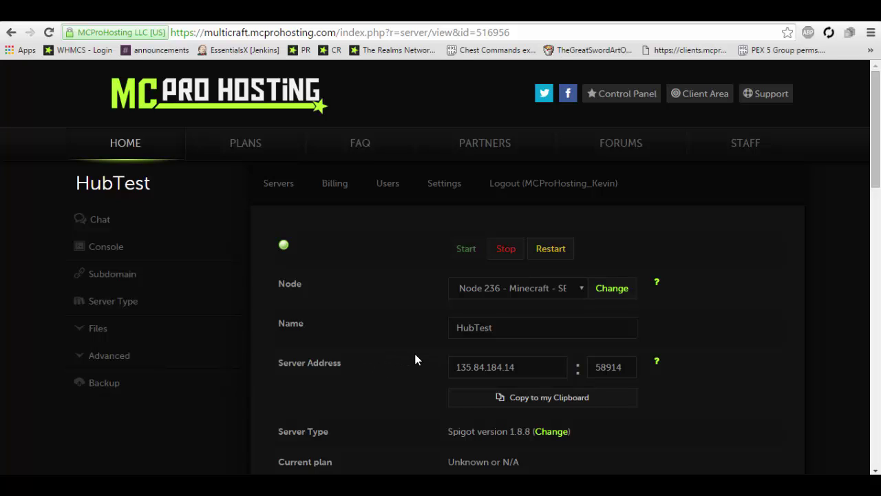
- Restart the HubTest server, then refresh the Minecraft multiplayer server list
click(506, 249)
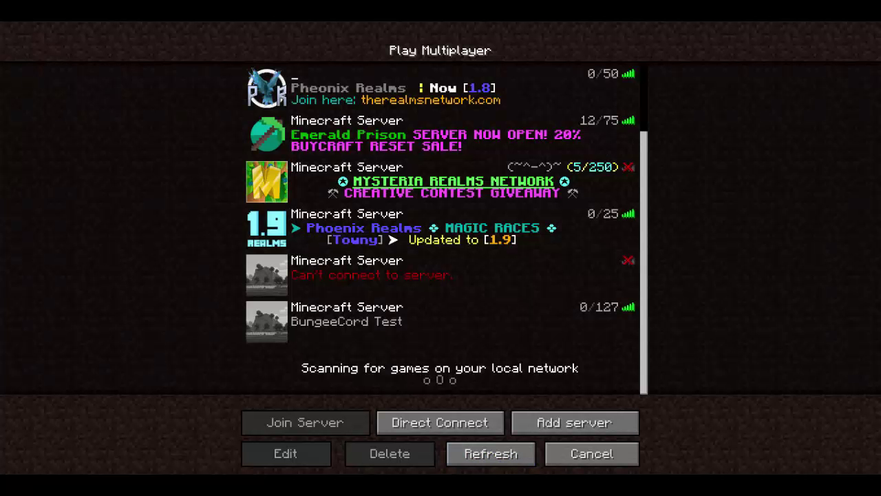
click(445, 472)
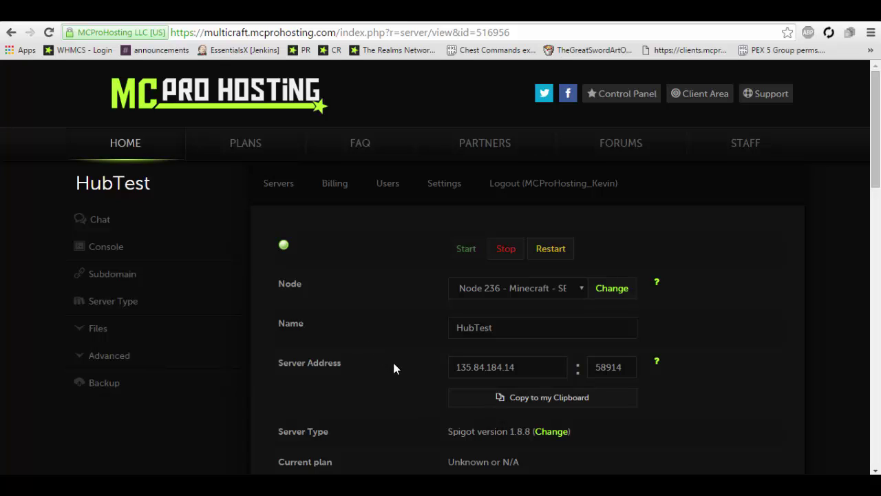
key(alt+Tab)
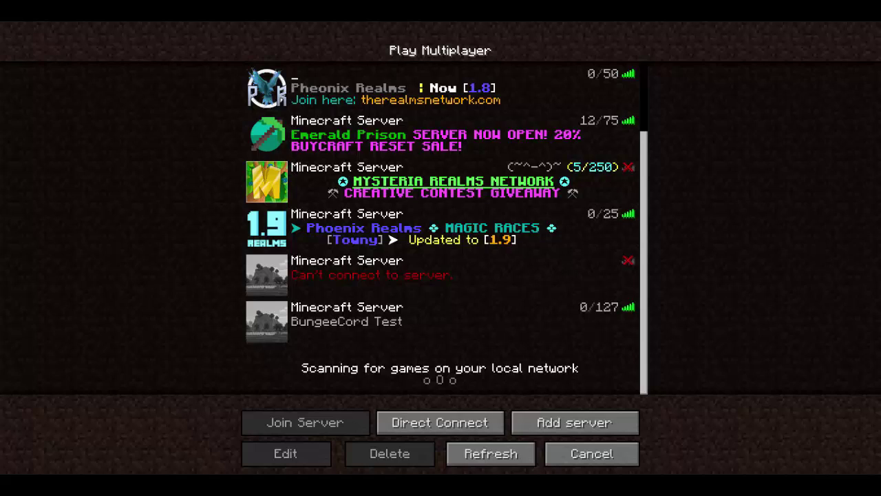
key(F11)
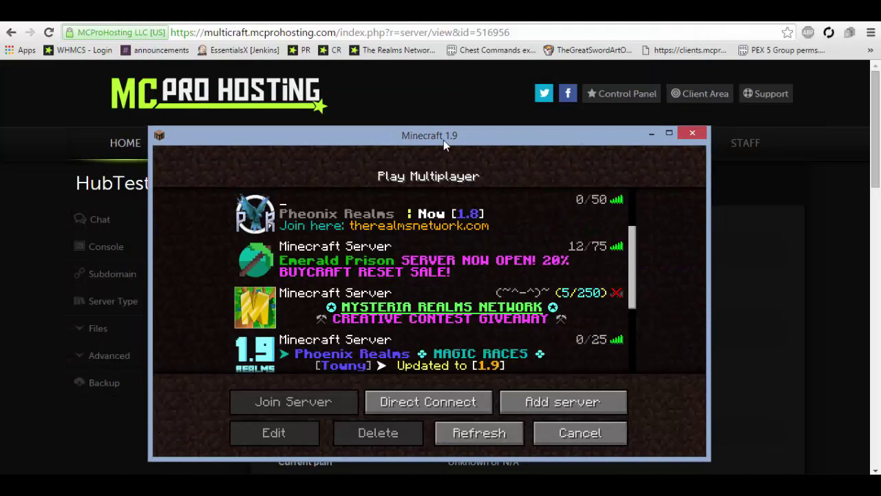
click(669, 133)
key(alt+Tab)
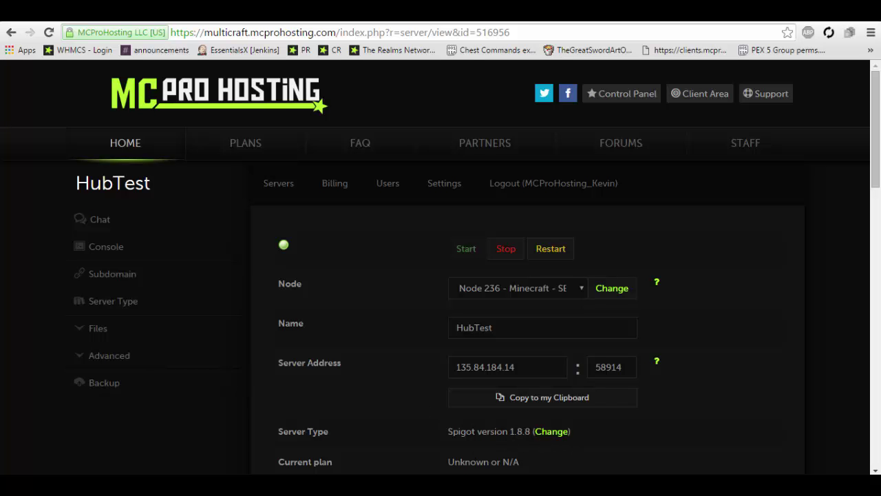
key(alt+Tab)
click(475, 451)
- Delete the duplicate BungeeCord Test entry and join the BungeeCord Test server
key(alt+Tab)
key(alt+Tab)
click(550, 422)
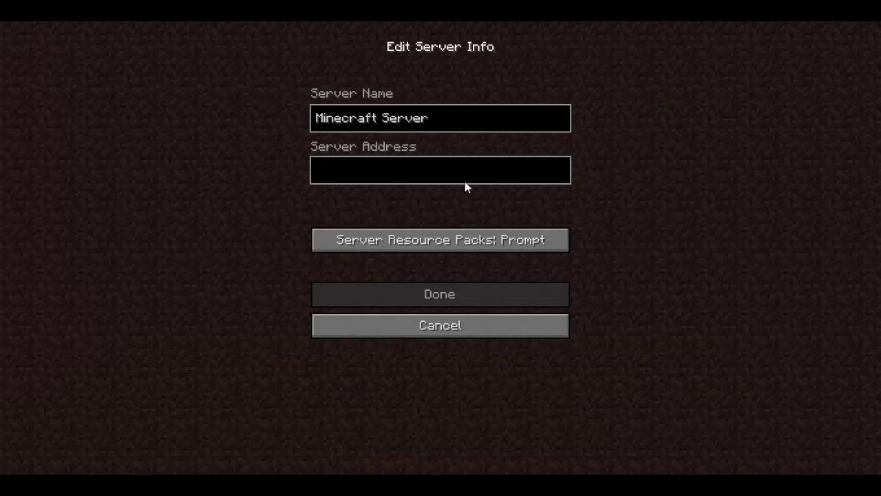
click(483, 330)
scroll(455, 350, down, 2)
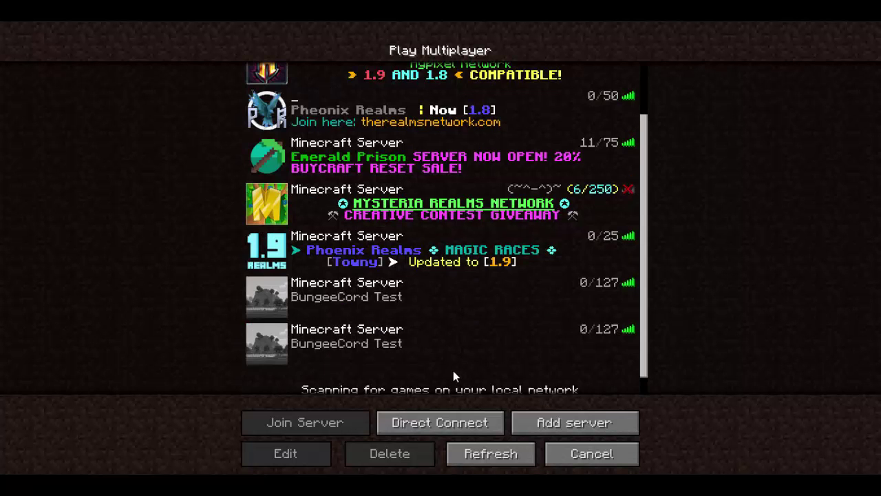
click(441, 332)
click(389, 453)
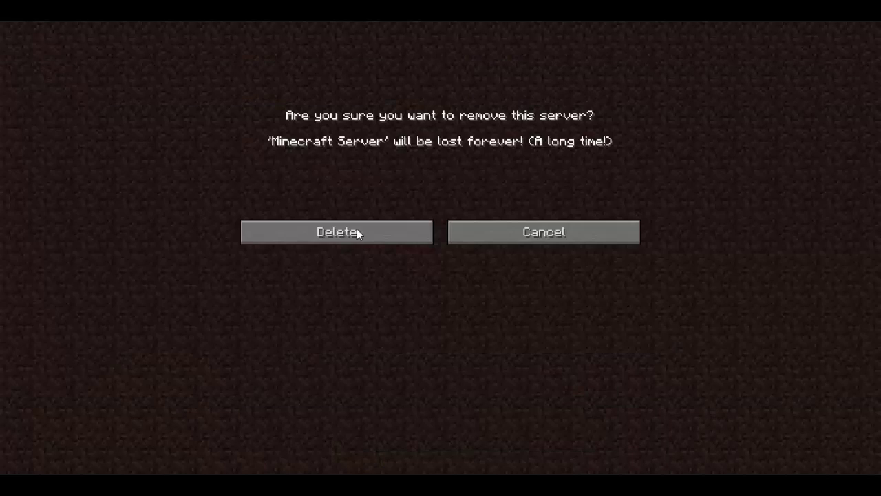
click(356, 231)
double_click(420, 325)
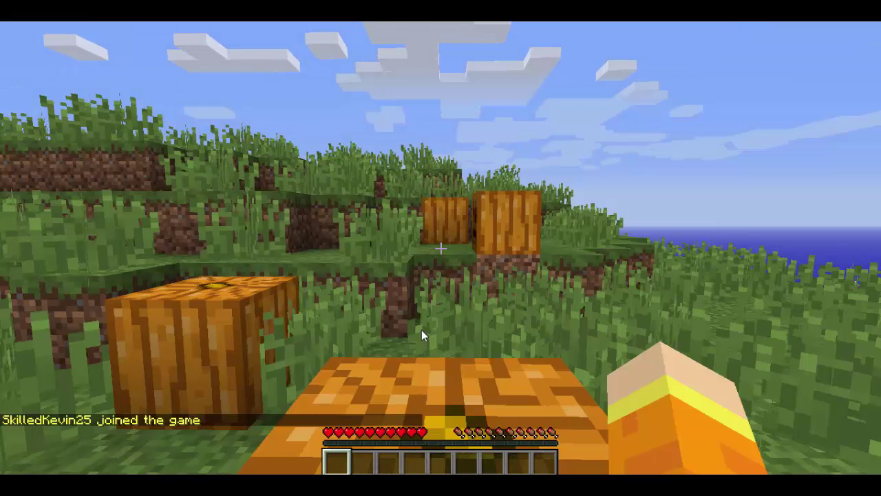
- Run /ver to confirm Spigot 1.8.8, then run /server to list servers and reach 18server
text(/ver)
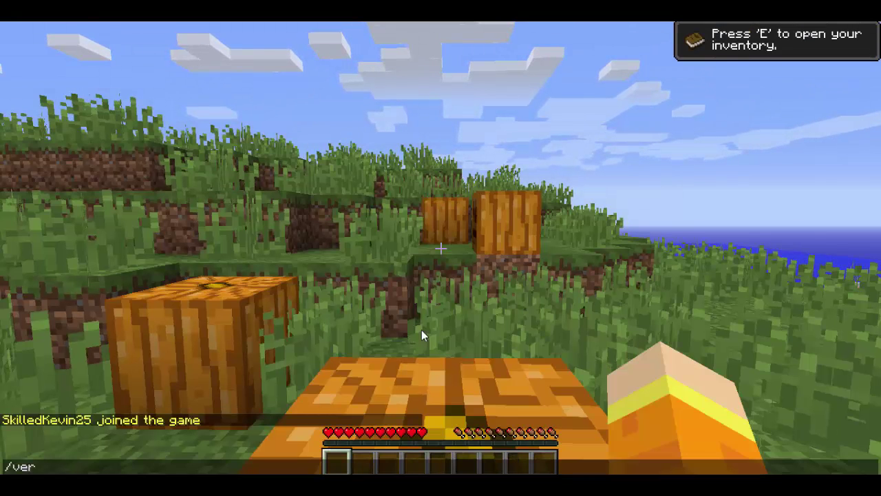
key(Return)
key(t)
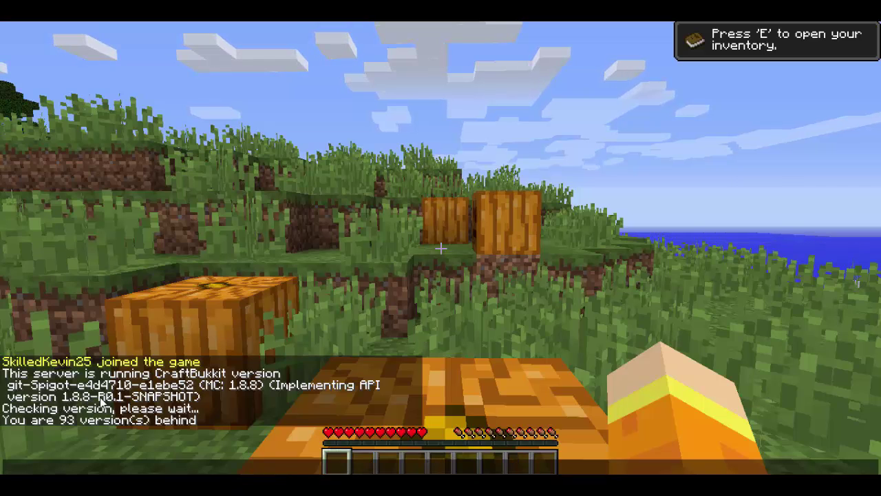
key(Escape)
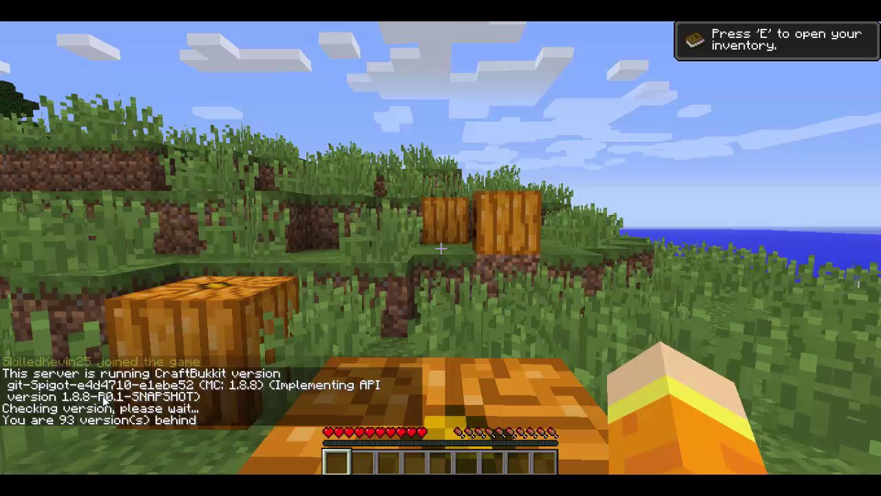
key(slash)
text(server)
key(Return)
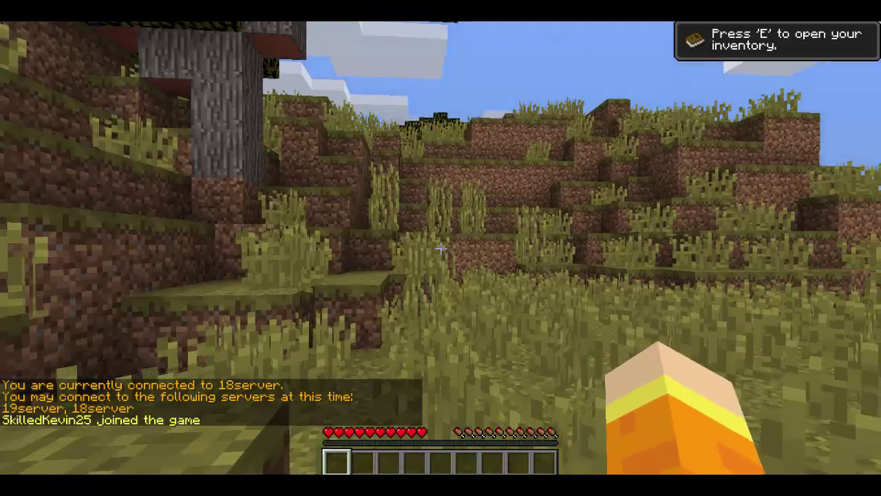
- Walk over the hills and ledges of the 18server savanna to the acacia tree, then open chat
key(w)
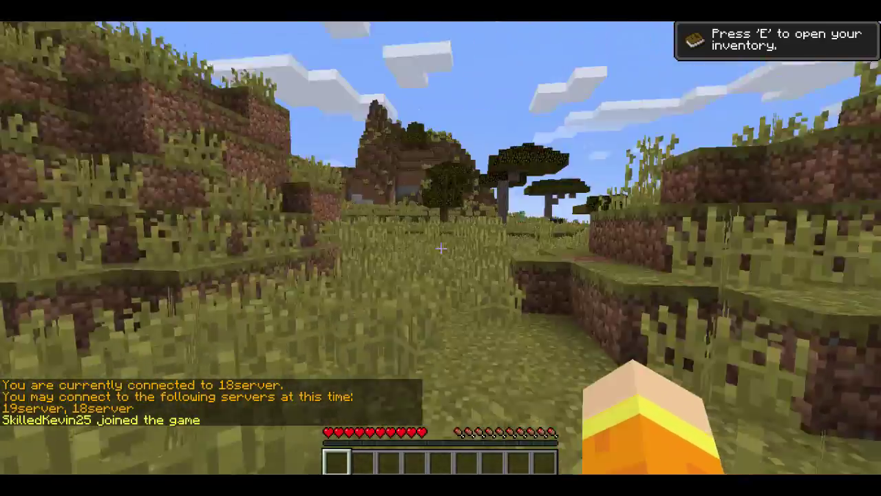
key(space)
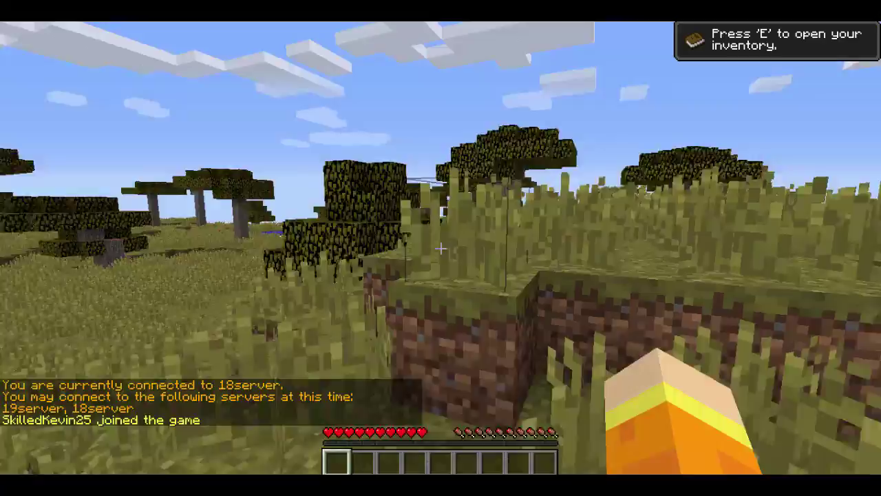
key(w)
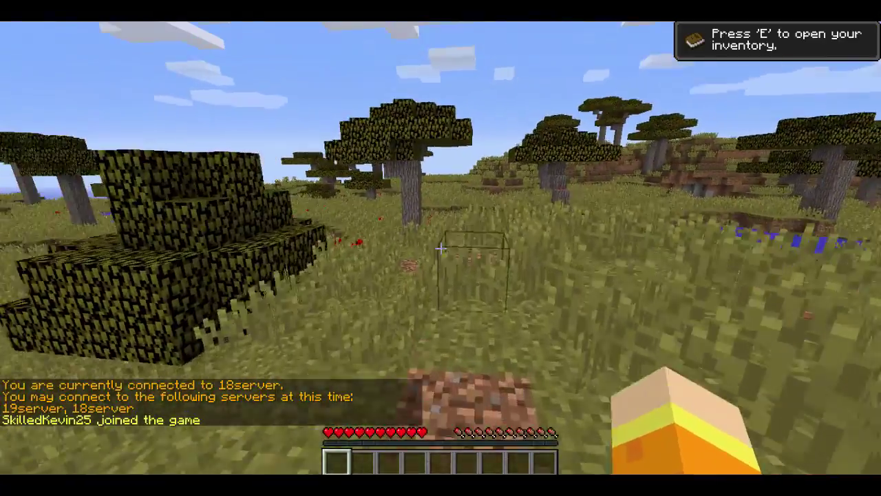
key(w)
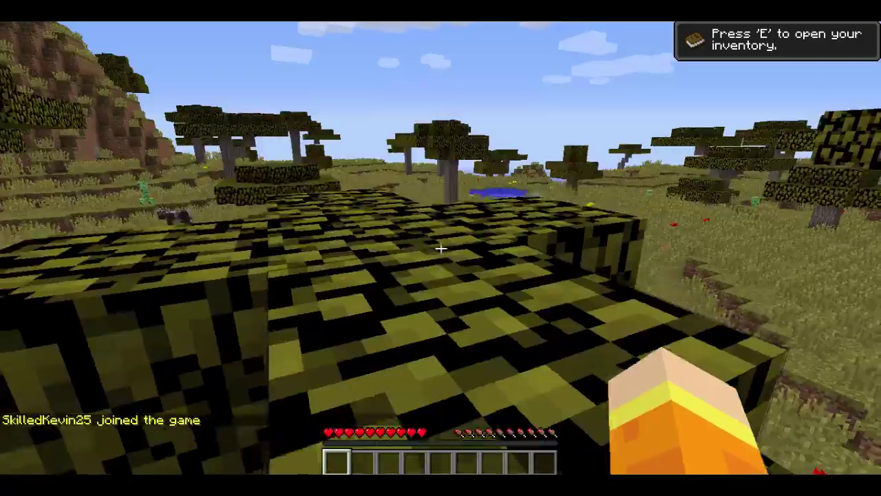
key(space)
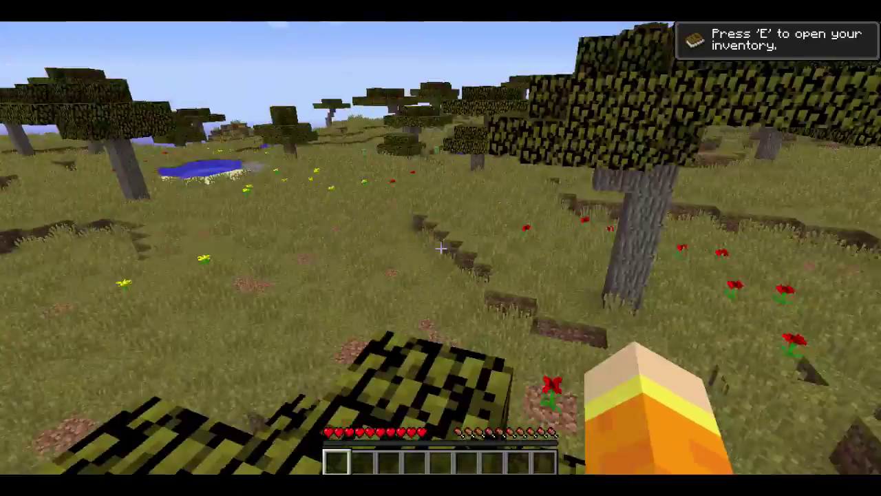
key(w)
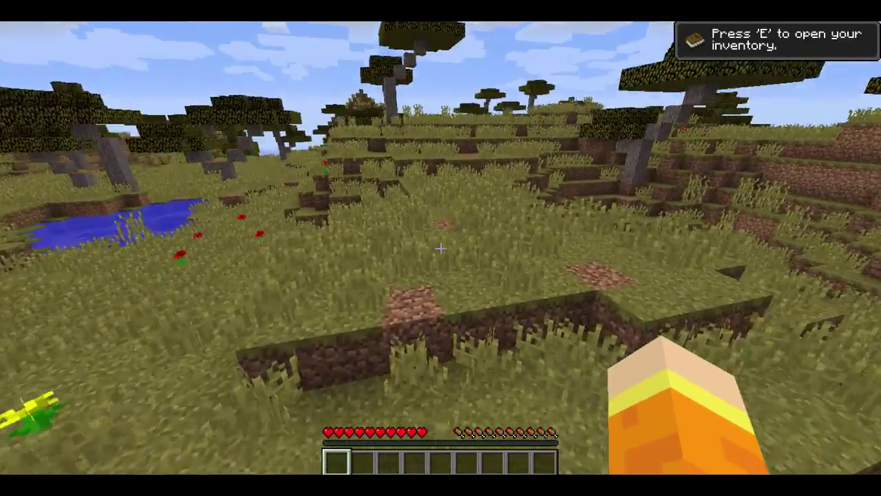
key(w)
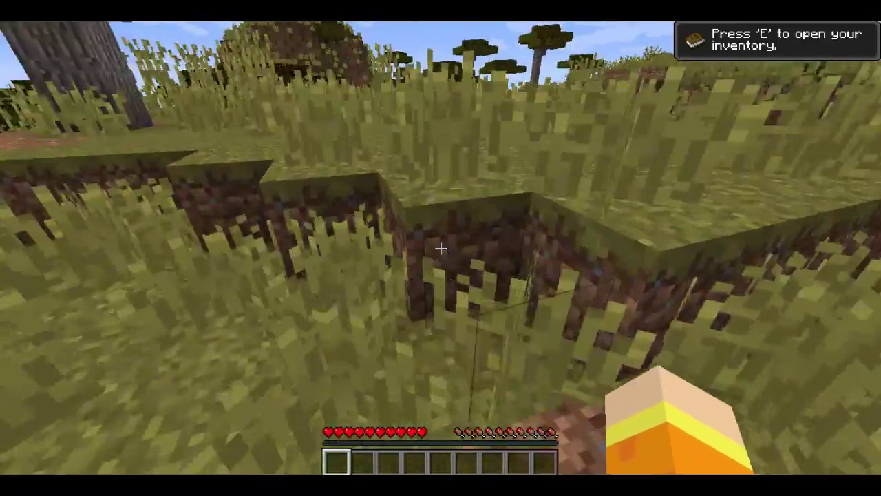
key(w)
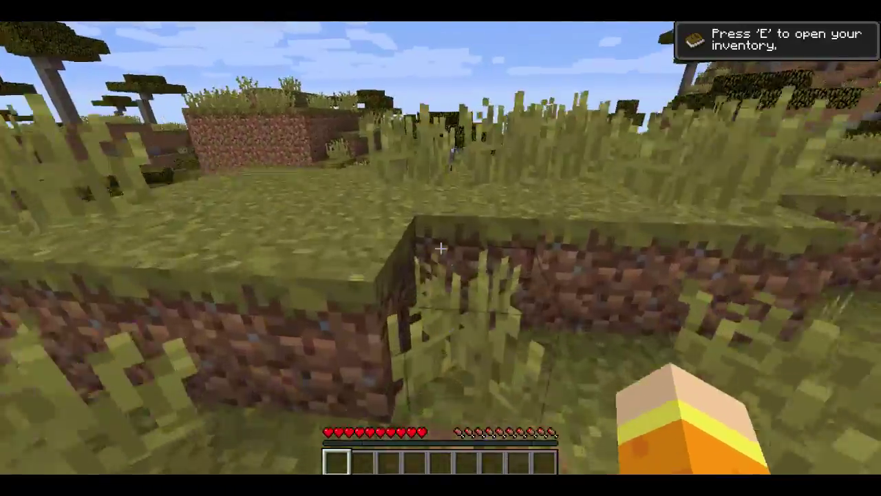
key(w)
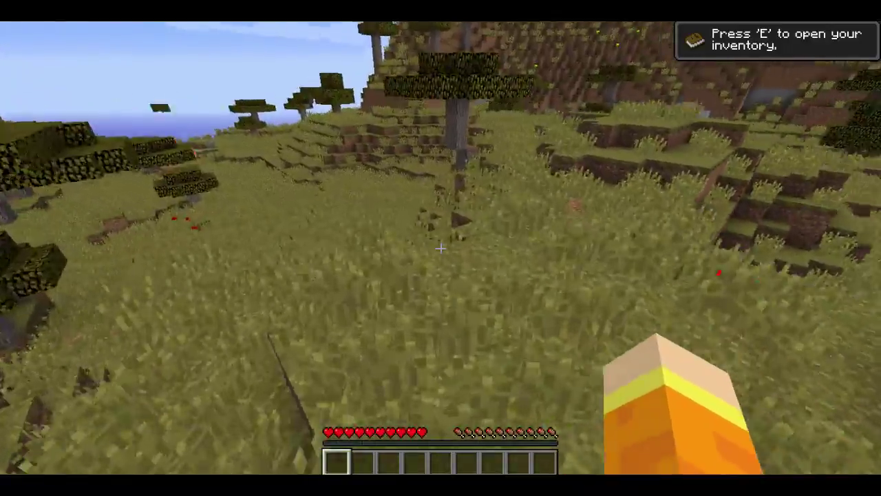
key(w)
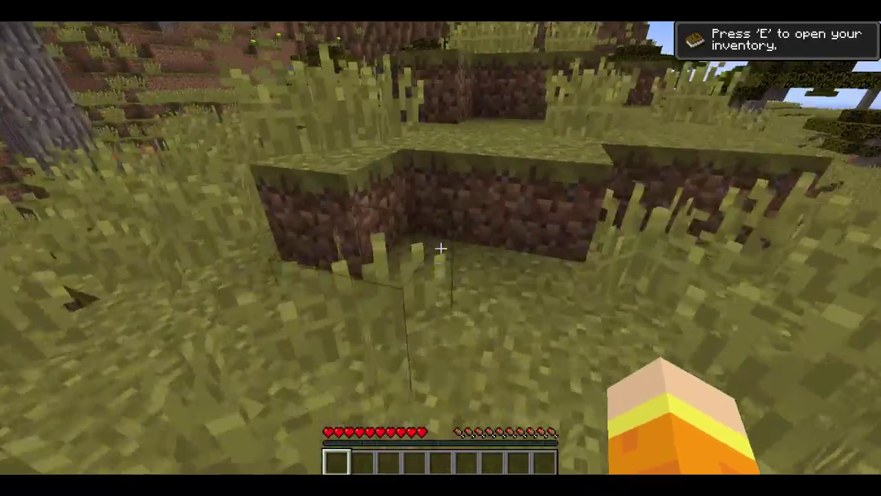
key(w)
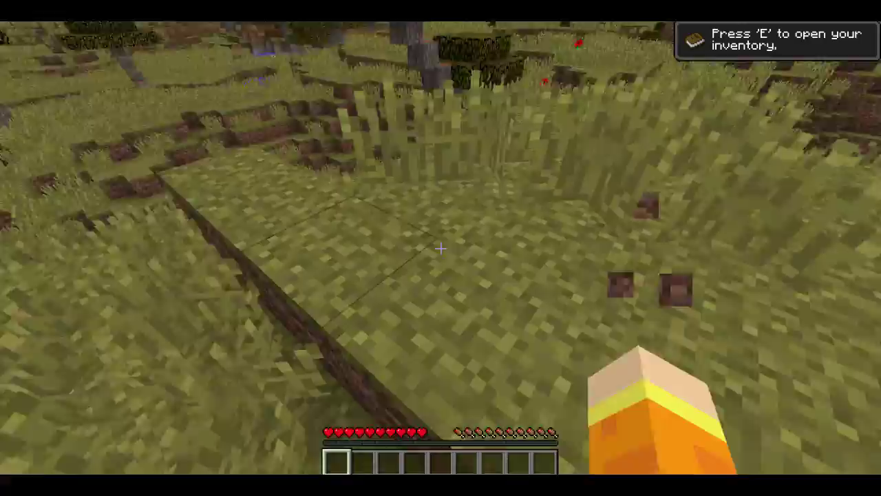
key(w)
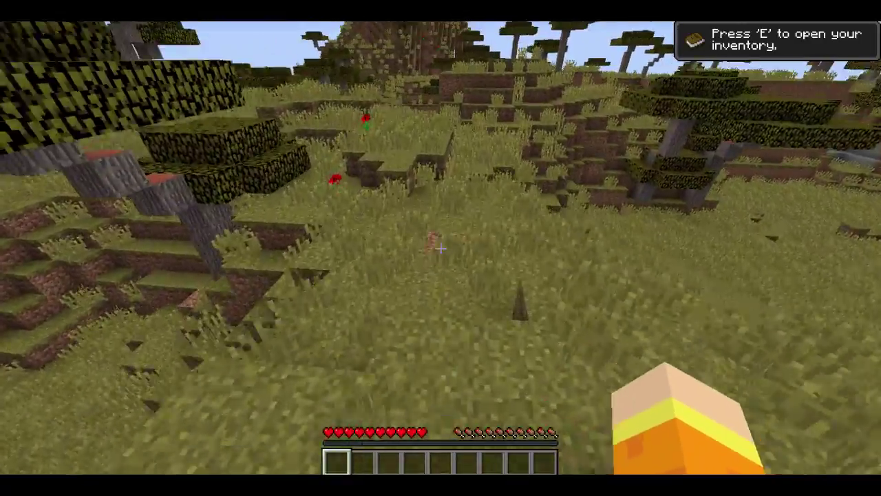
key(w)
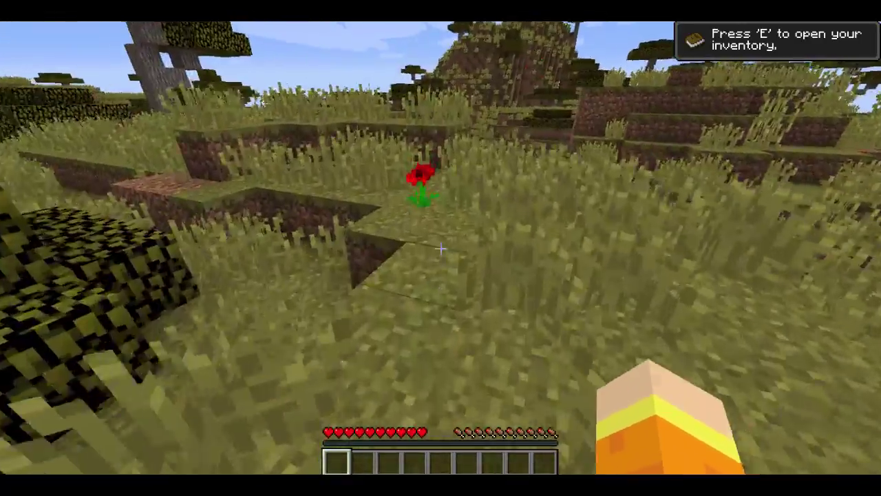
key(w)
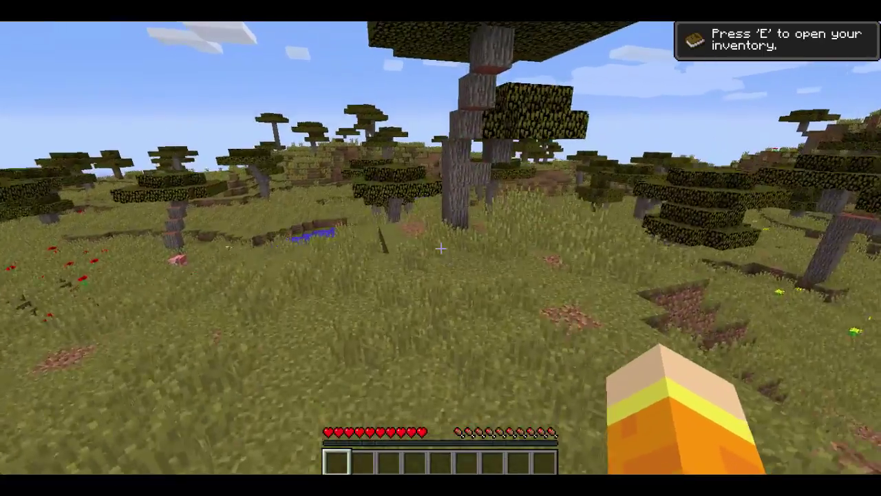
key(w)
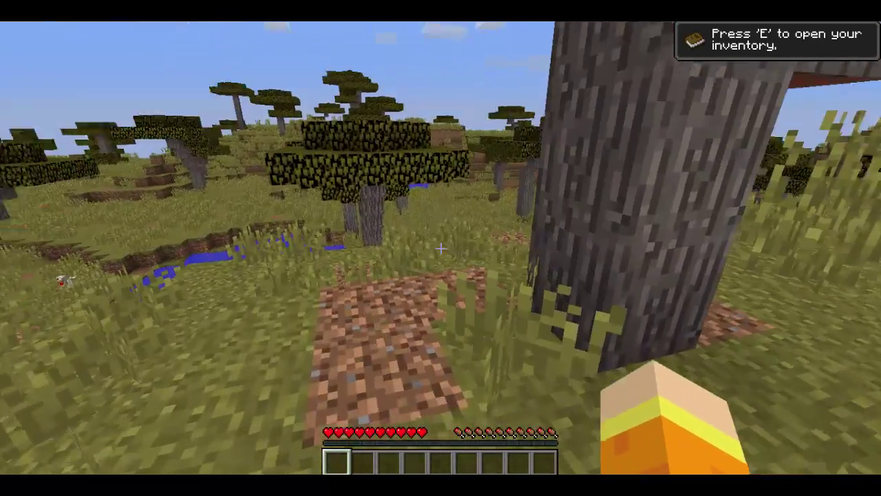
key(t)
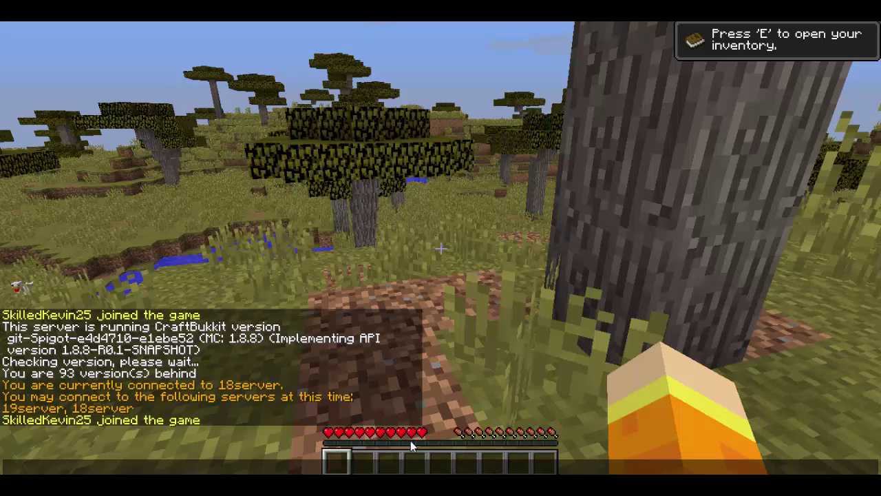